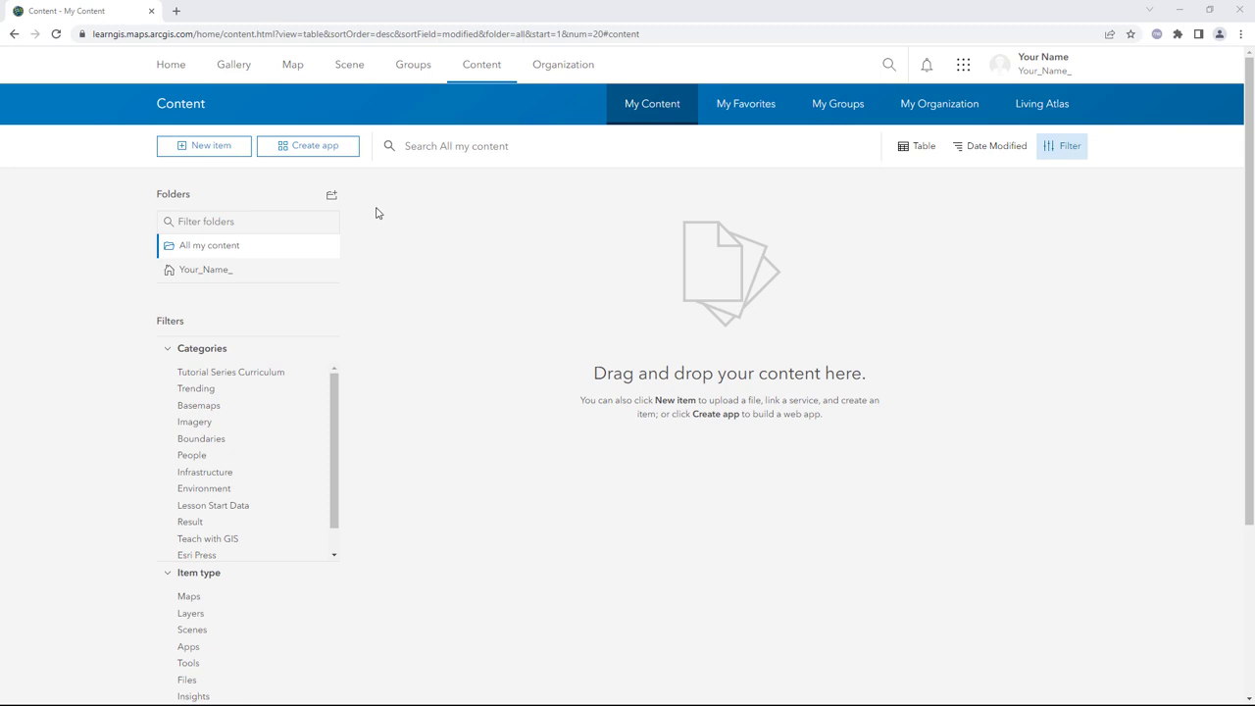
- Upload historic_lakes.zip as a hosted feature layer titled 'Historic Lakes YN' with summary 'Data from naturalearth.com'
{"action": "left_click", "coordinate": [244, 149]}
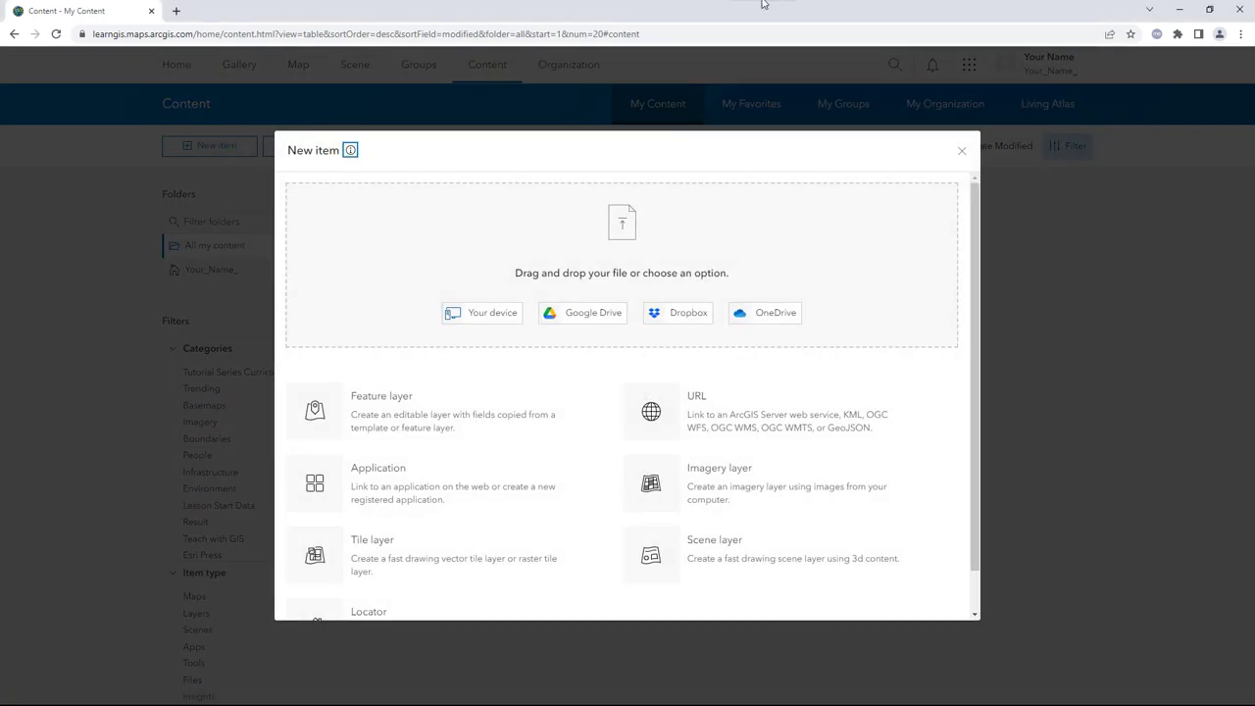
{"action": "left_click_drag", "start_coordinate": [770, 5], "coordinate": [734, 258]}
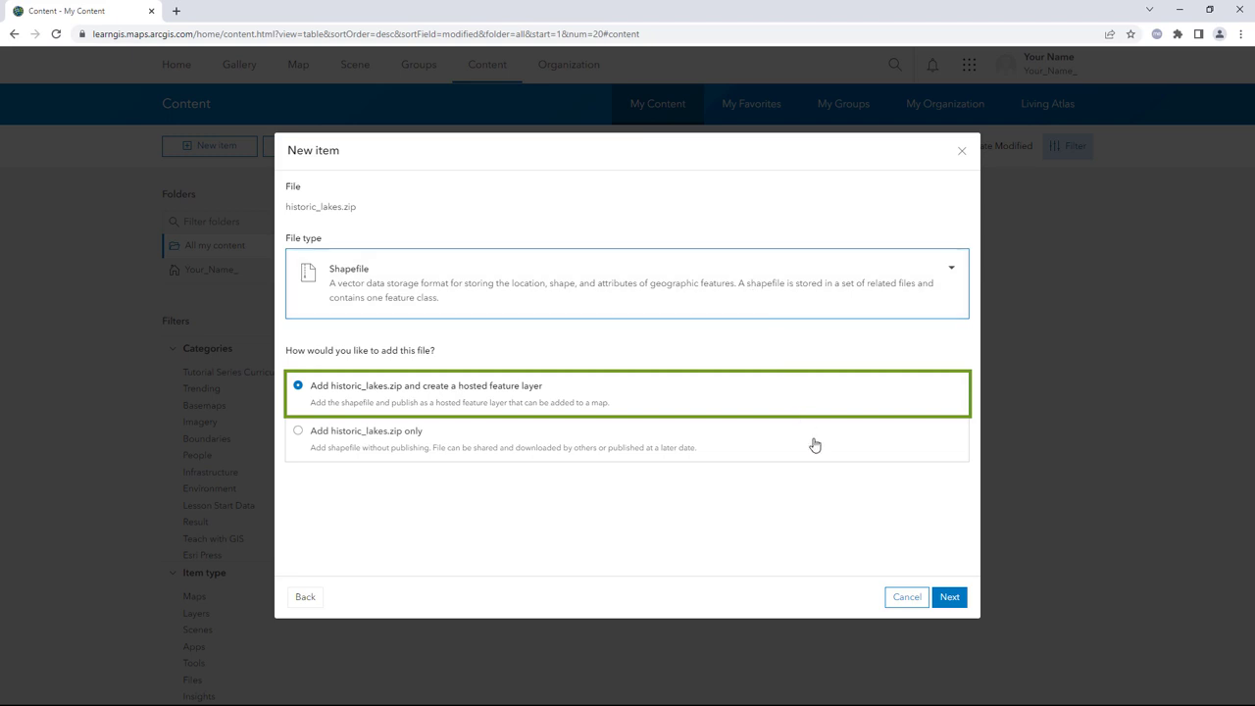
{"action": "left_click", "coordinate": [947, 598]}
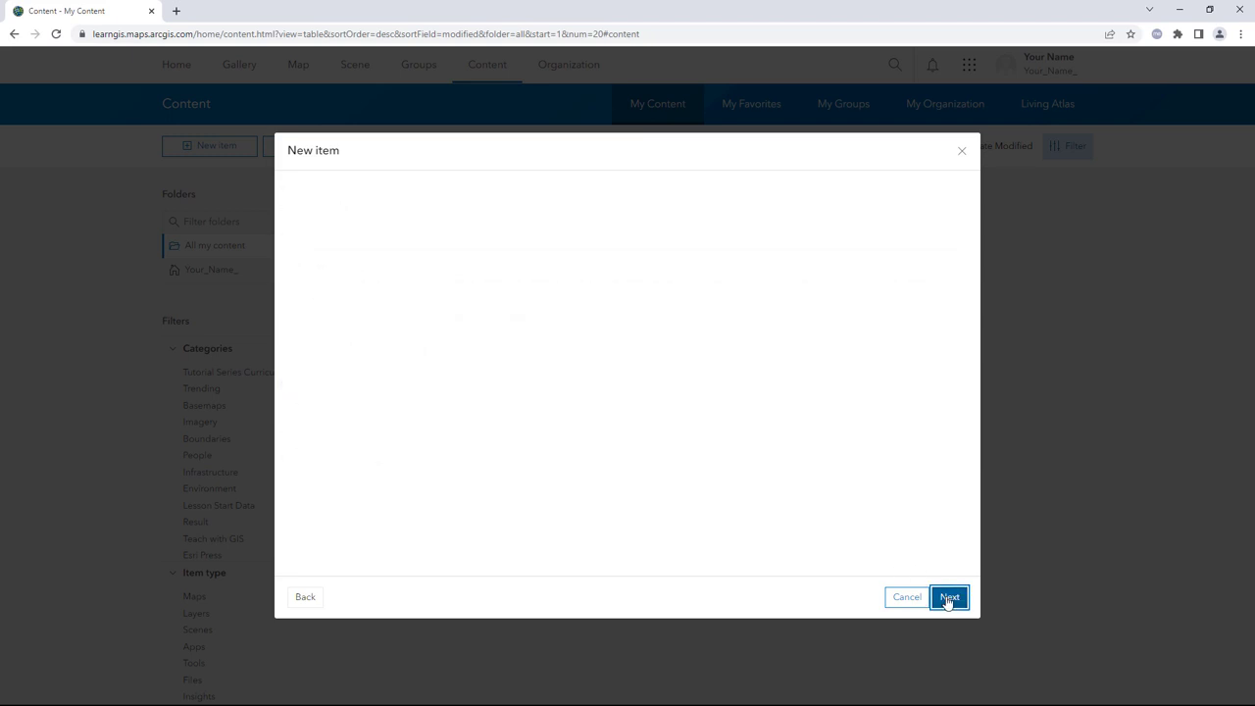
{"action": "type", "text": "Historic Lakes YN"}
{"action": "key", "text": "Tab"}
{"action": "key", "text": "Tab"}
{"action": "key", "text": "Tab"}
{"action": "key", "text": "Tab"}
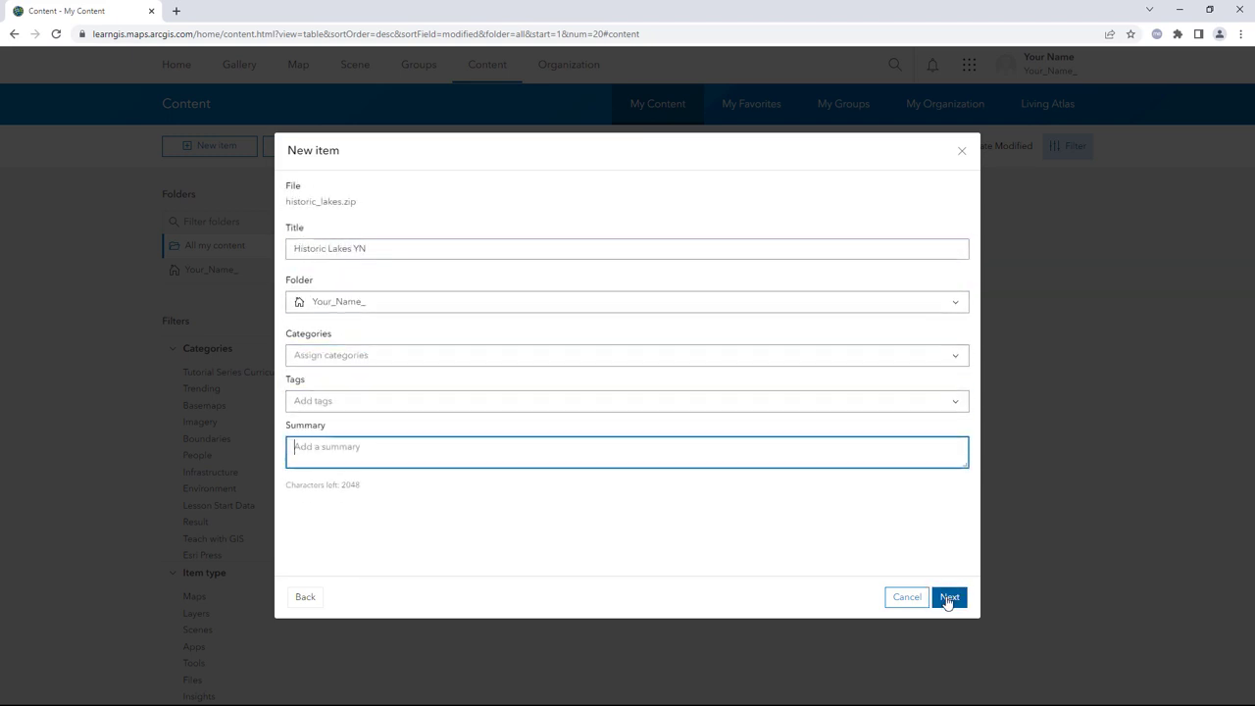
{"action": "type", "text": "Data from naturalearth.com"}
{"action": "left_click", "coordinate": [947, 598]}
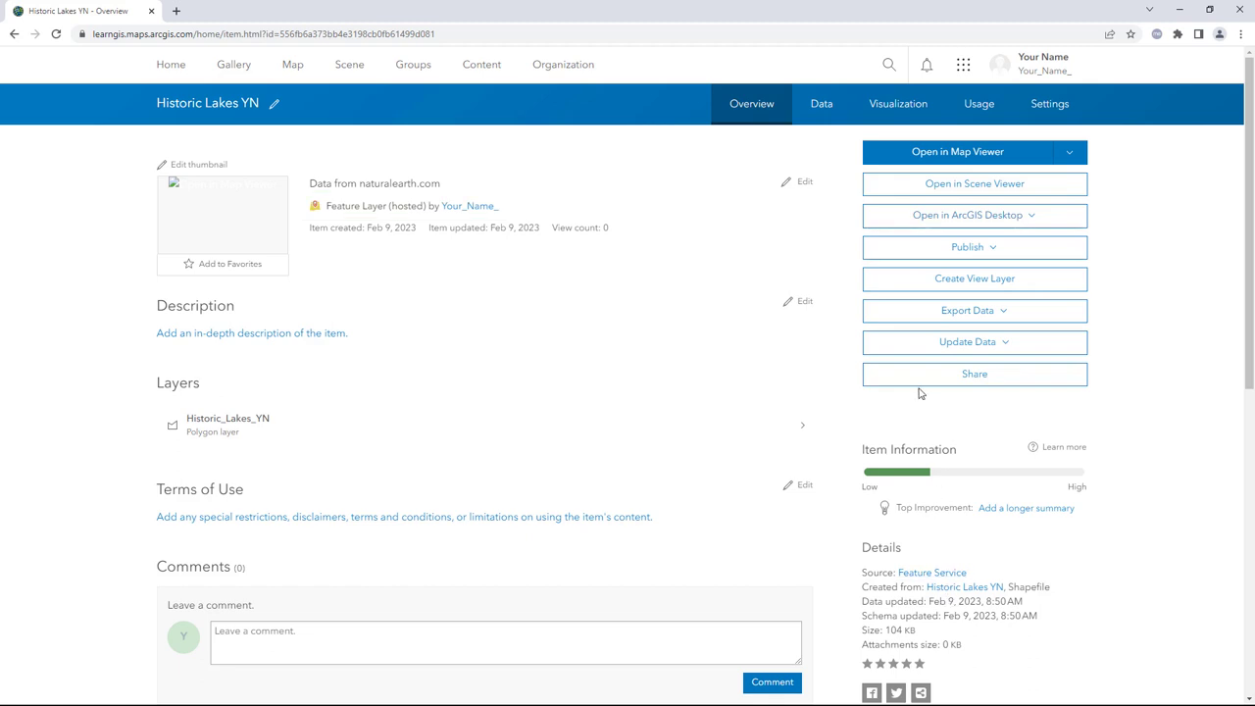
- Show the lakes layer on the map and open the Aral Sea pop-up with Name and Webpage
{"action": "left_click", "coordinate": [821, 106]}
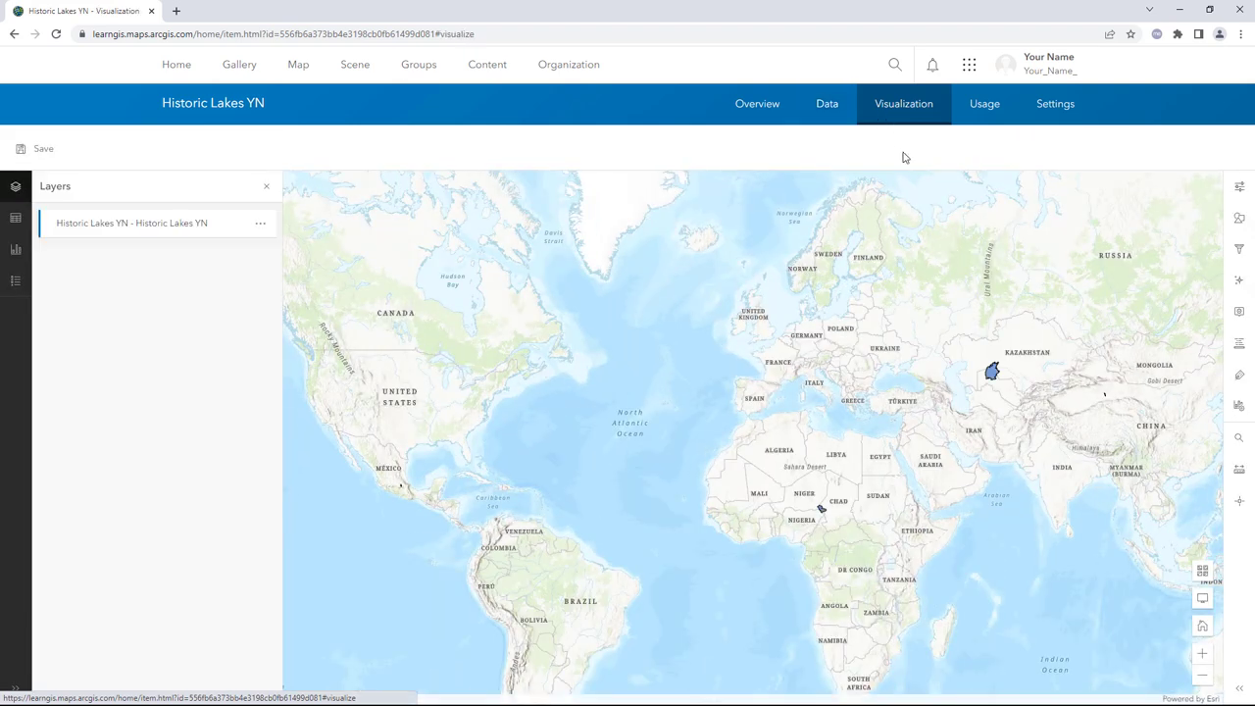
{"action": "left_click", "coordinate": [992, 375]}
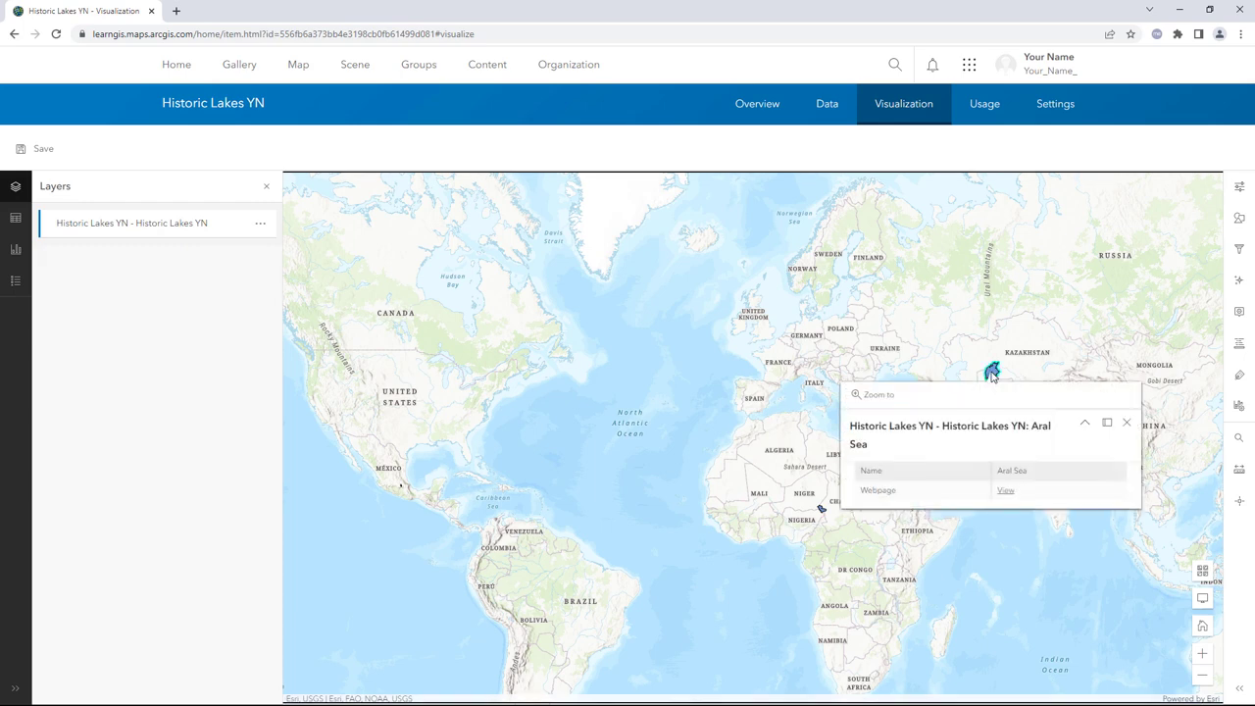
- Add an image element to the lakes layer's pop-up, leaving its URL empty for now
{"action": "left_click", "coordinate": [1241, 312]}
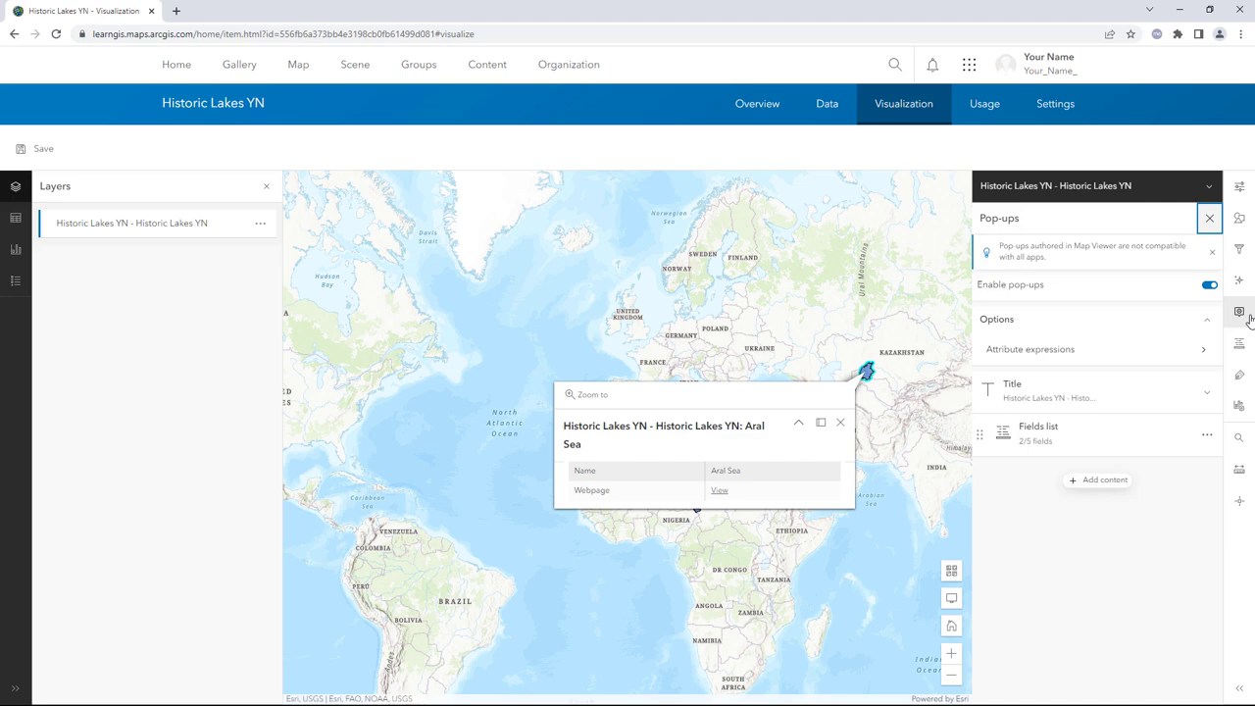
{"action": "left_click", "coordinate": [1117, 480]}
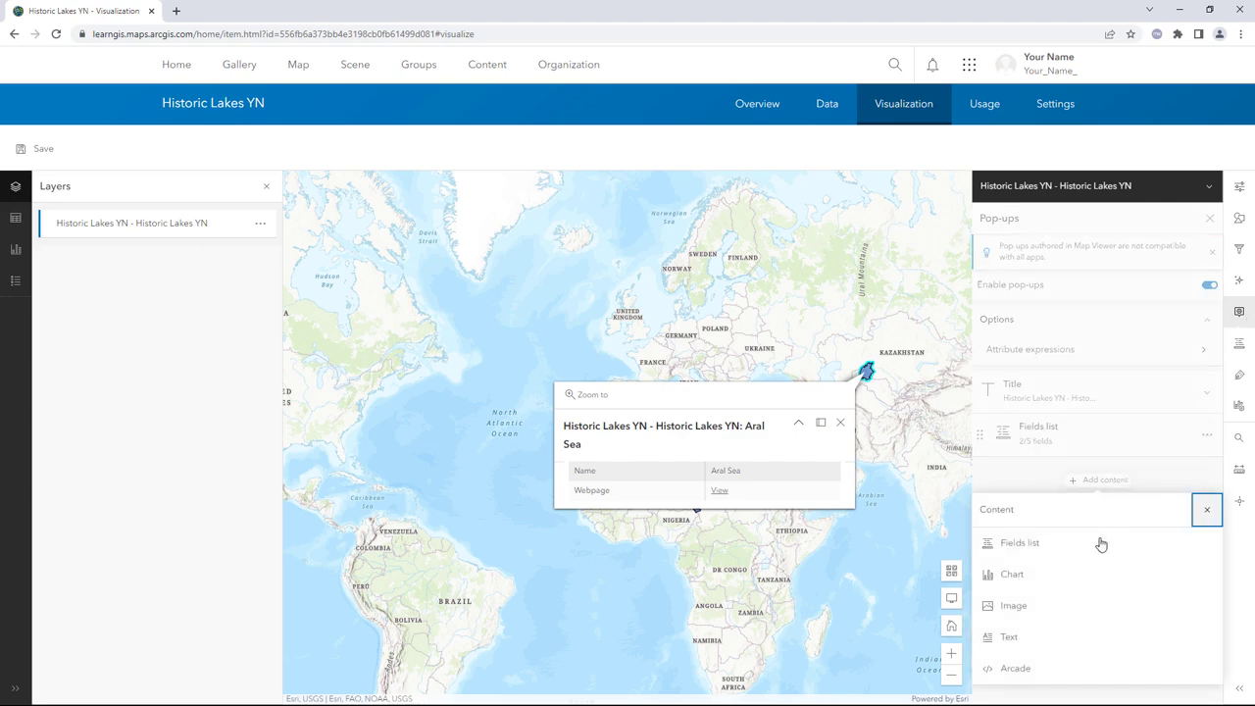
{"action": "left_click", "coordinate": [1092, 608]}
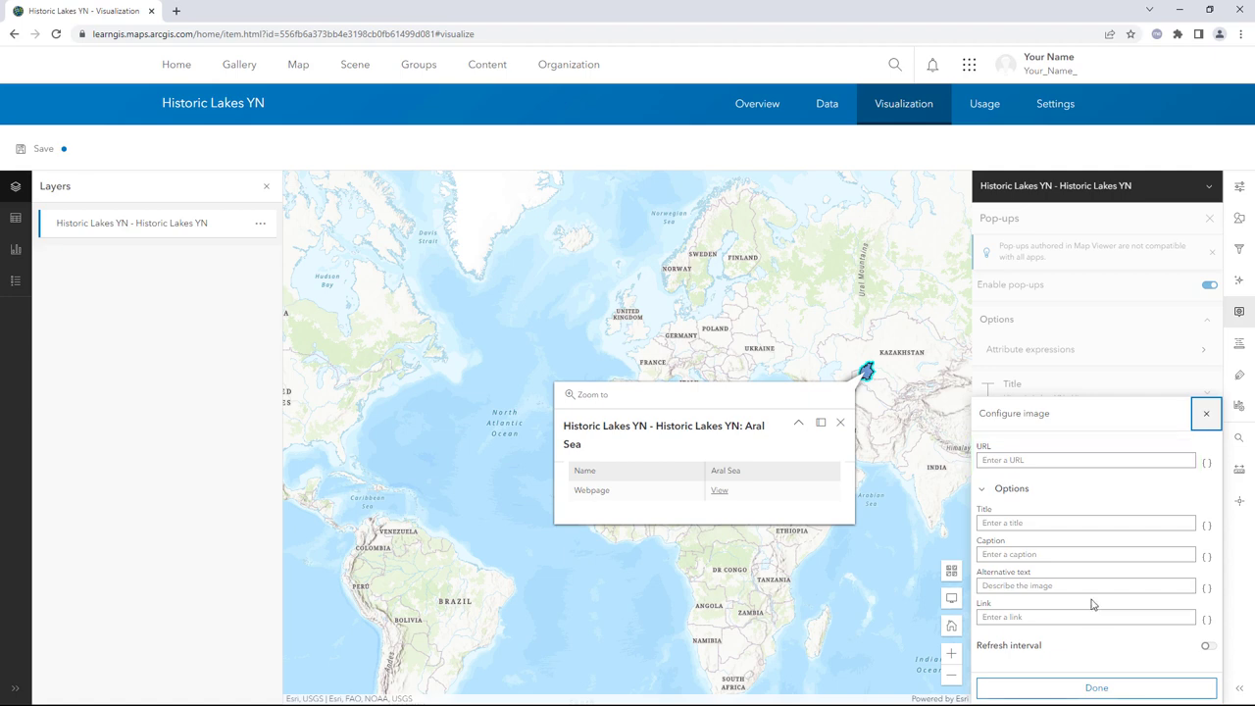
- Add a Picture string field to the Historic_Lakes_YN attribute table
{"action": "left_click", "coordinate": [826, 117]}
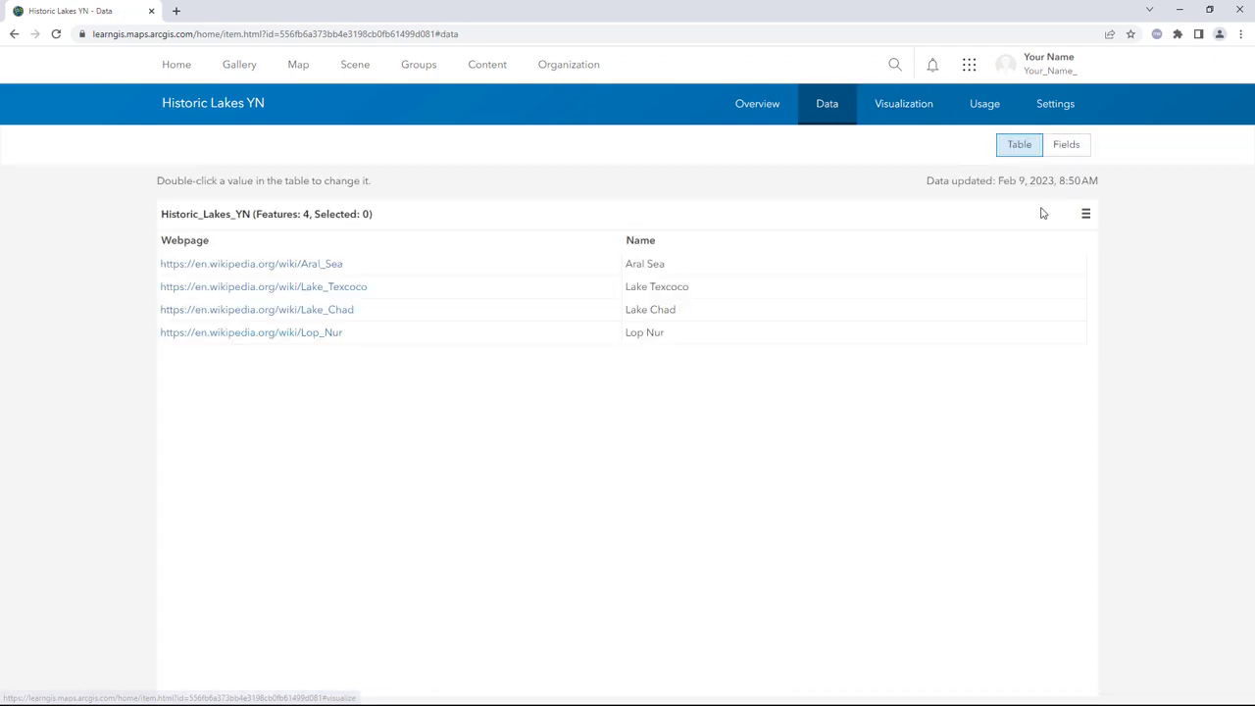
{"action": "left_click", "coordinate": [1084, 219]}
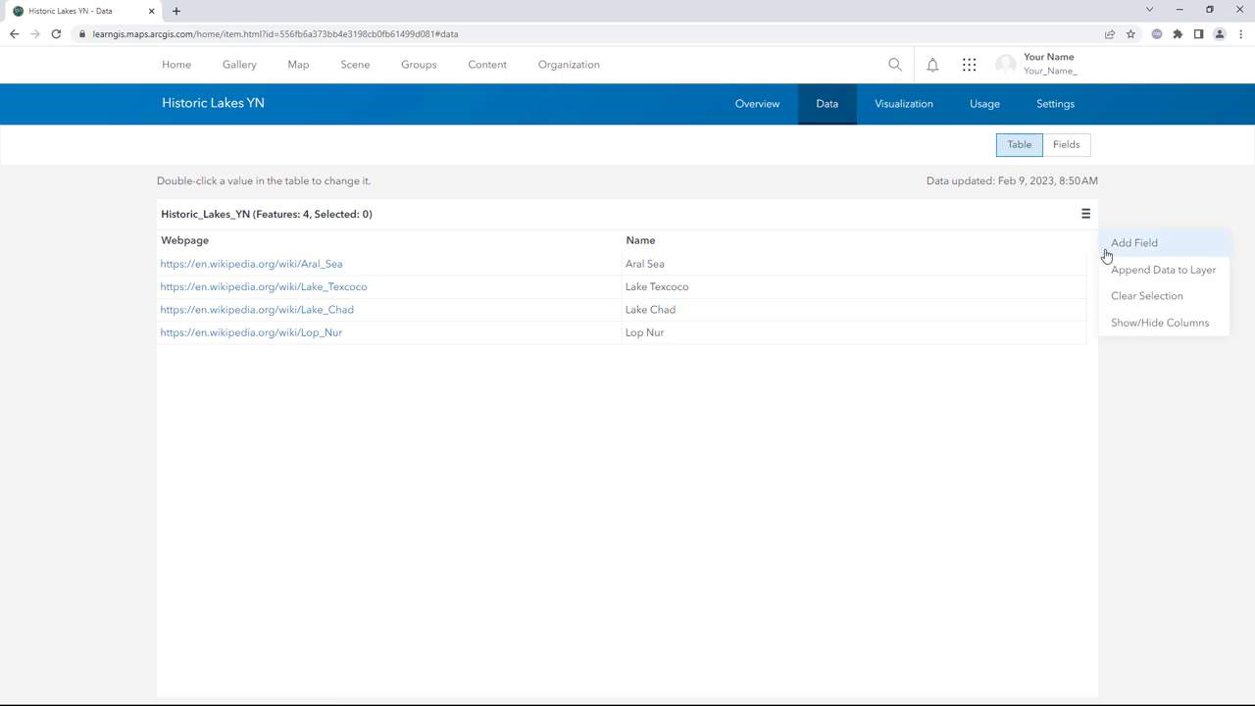
{"action": "left_click", "coordinate": [1106, 251]}
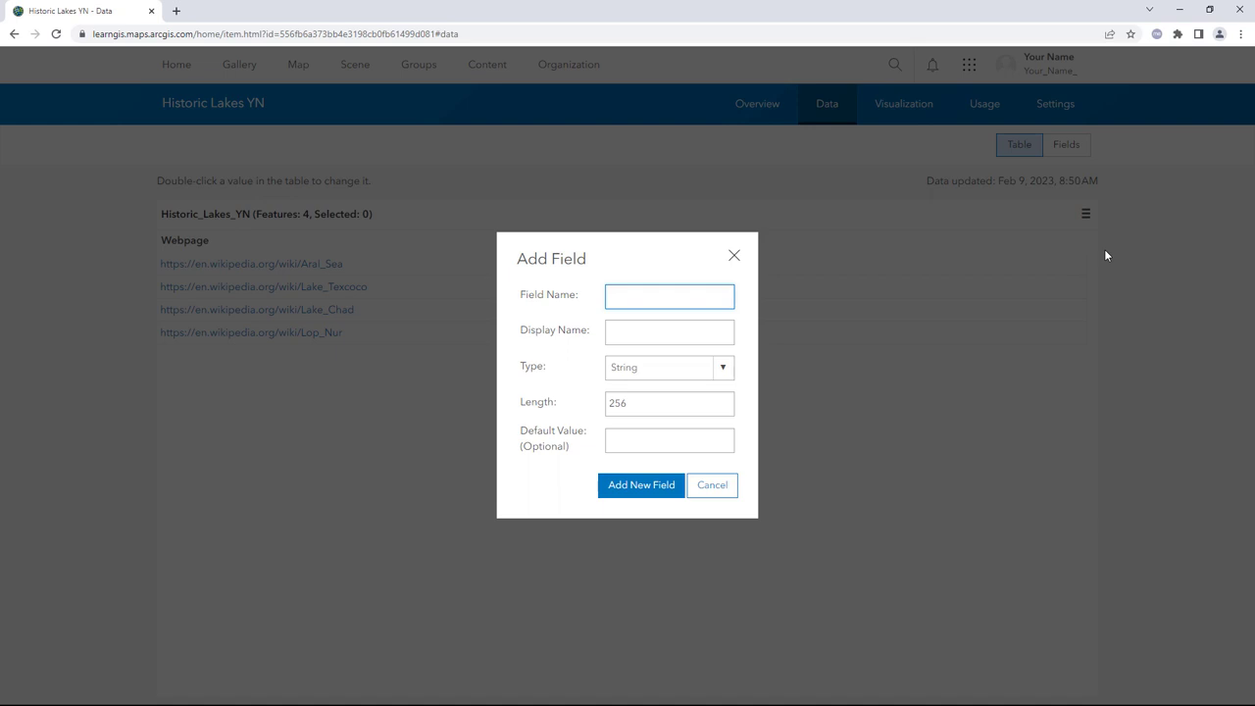
{"action": "type", "text": "Picture"}
{"action": "key", "text": "Tab"}
{"action": "type", "text": "Picture"}
{"action": "left_click", "coordinate": [639, 485]}
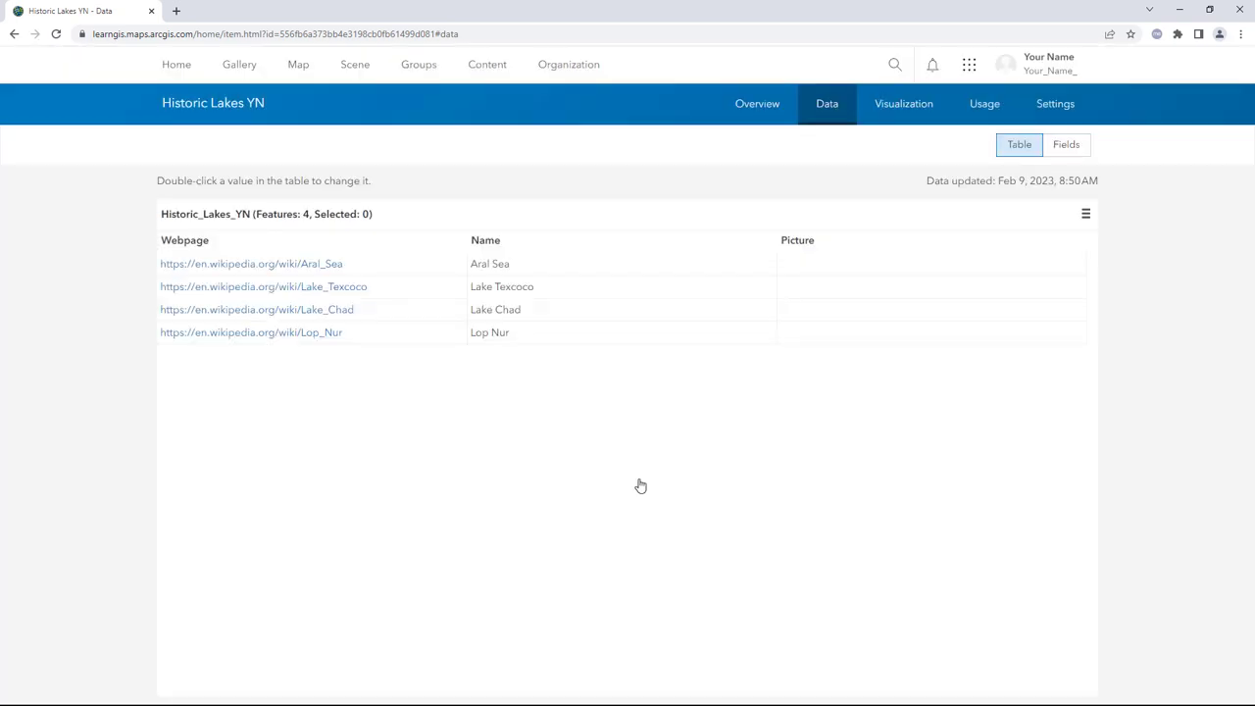
- Add a second field, Image_Source, with display name 'Image source'
{"action": "left_click", "coordinate": [1084, 214]}
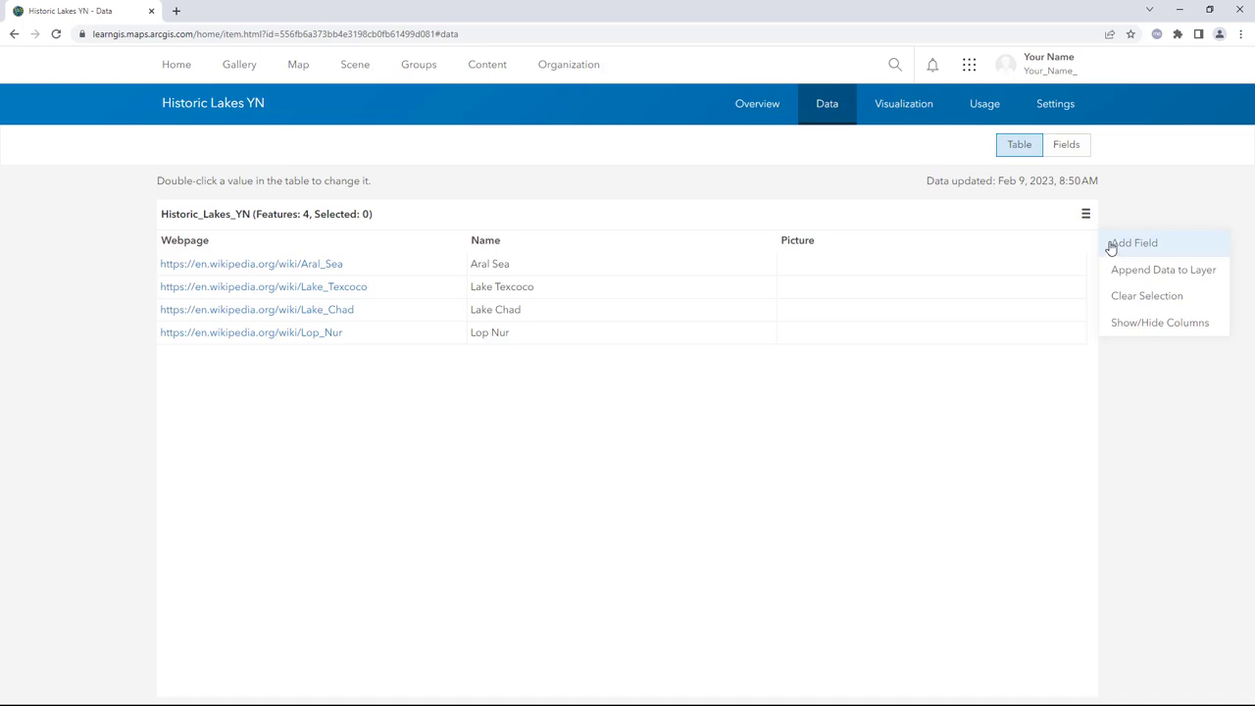
{"action": "left_click", "coordinate": [1111, 248]}
{"action": "type", "text": "Image_Source"}
{"action": "key", "text": "Tab"}
{"action": "type", "text": "Image source"}
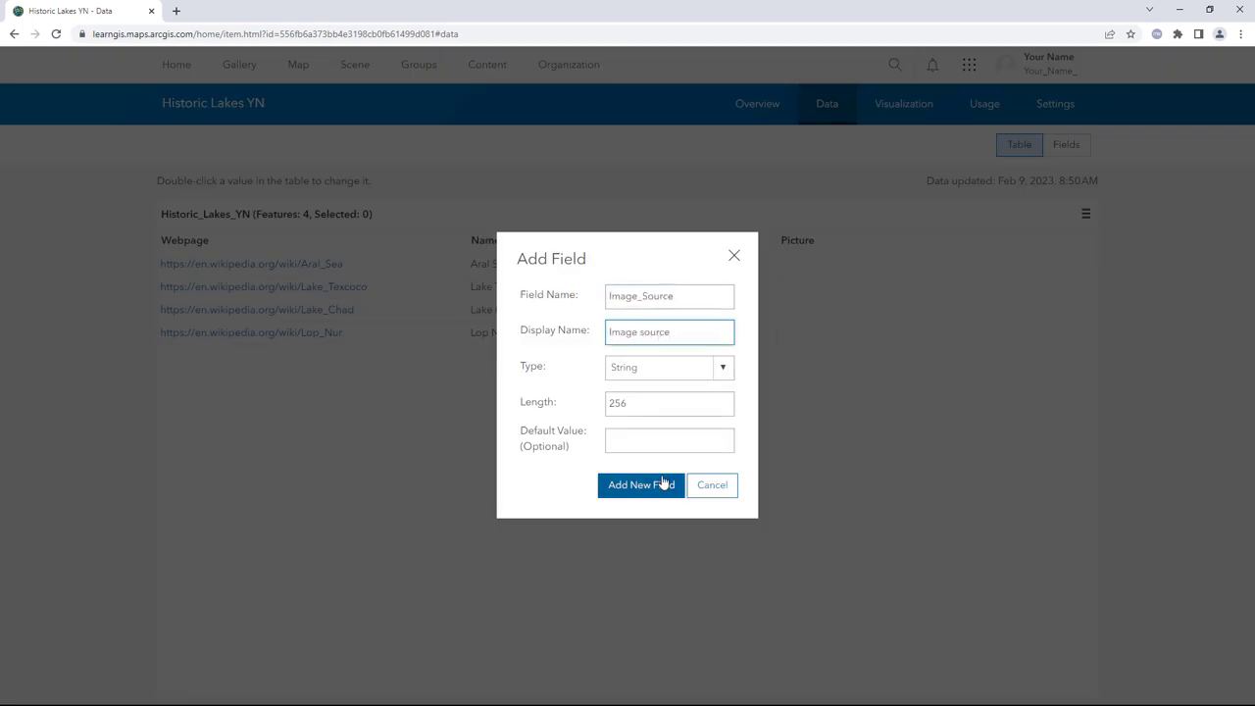
{"action": "left_click", "coordinate": [663, 482]}
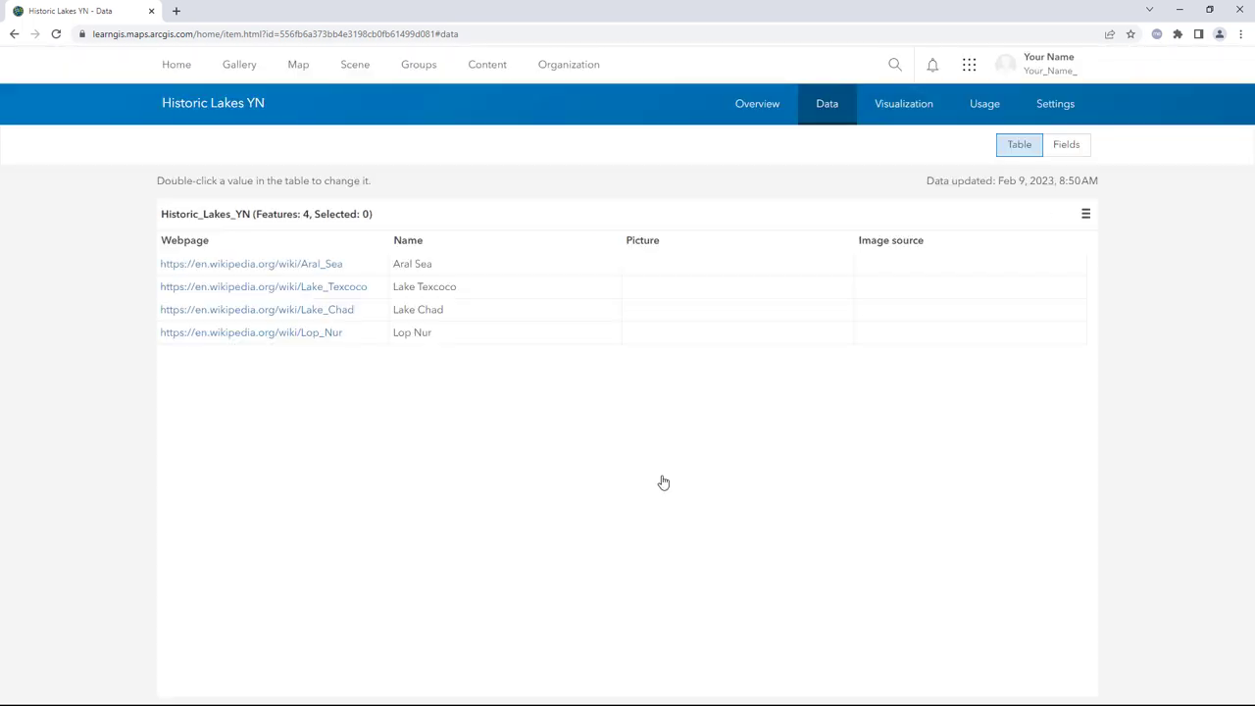
- Paste the Aral Sea picture URL and image credit into its row
{"action": "double_click", "coordinate": [683, 266]}
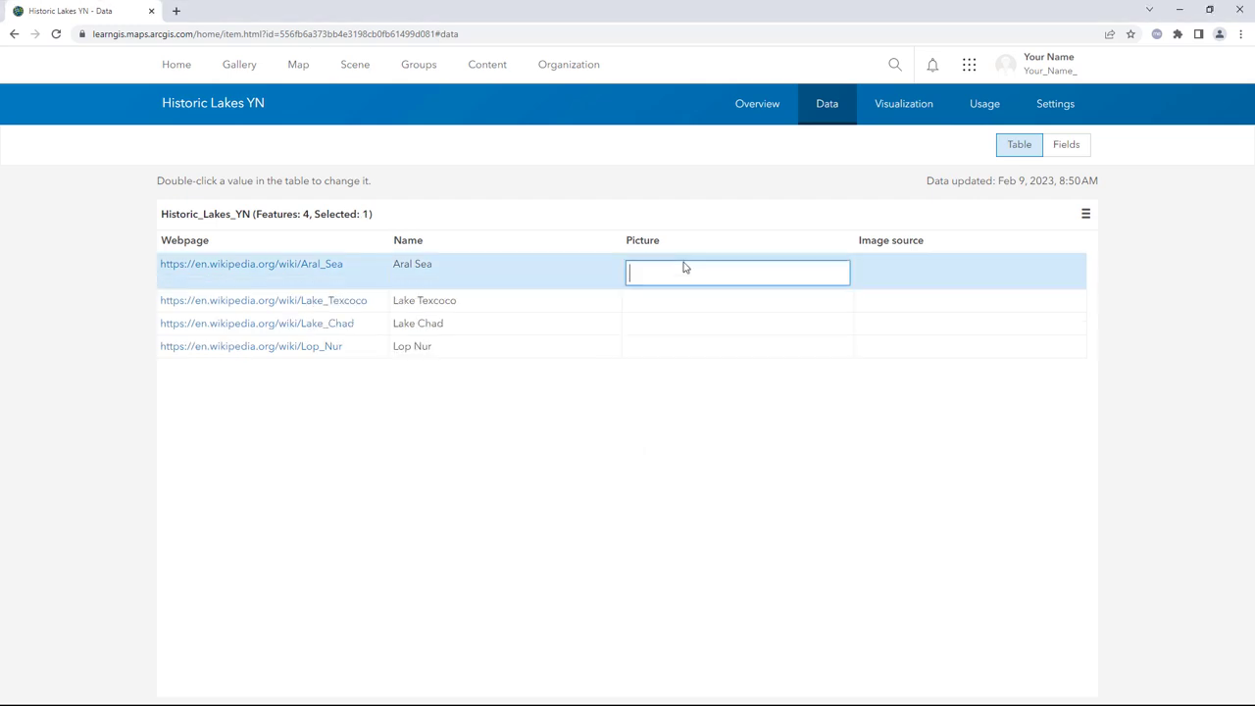
{"action": "type", "text": "https://upload.wikimedia.org/wikipedia/commons/9/9f/Aral_Sea.gif"}
{"action": "key", "text": "Return"}
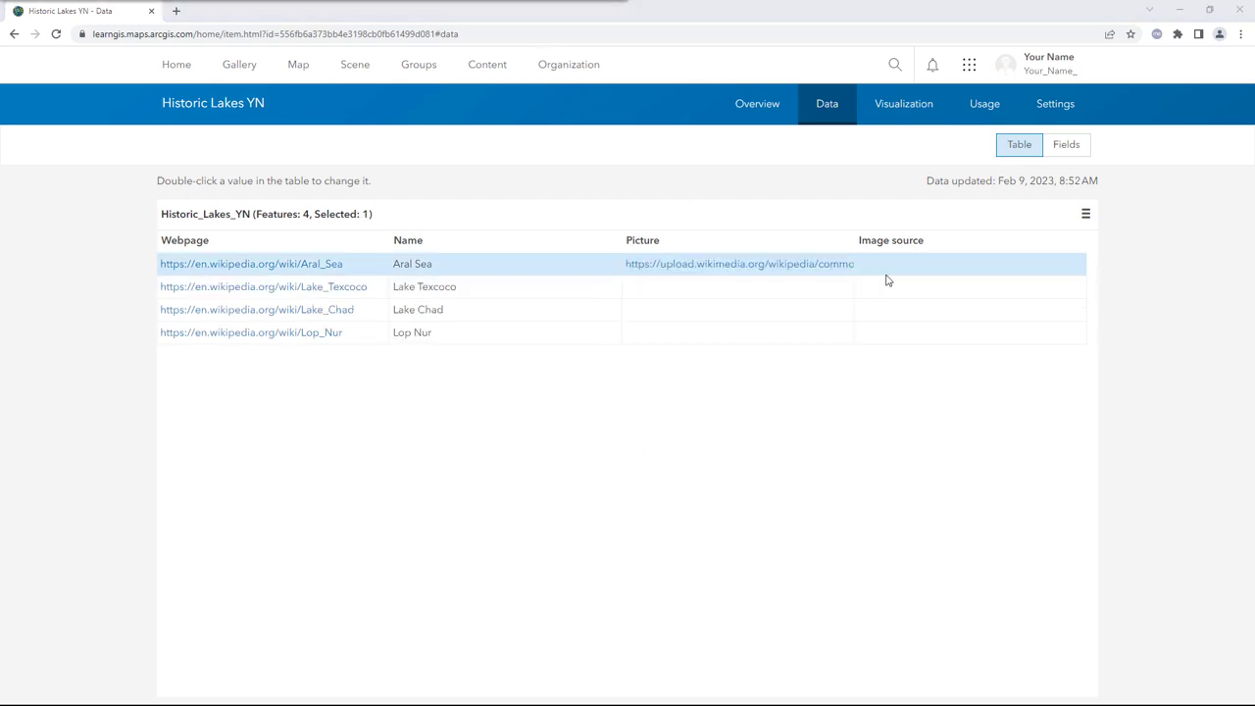
{"action": "double_click", "coordinate": [890, 276]}
{"action": "type", "text": "ry and Mapping Agency data, www.unimaps.com"}
{"action": "key", "text": "Return"}
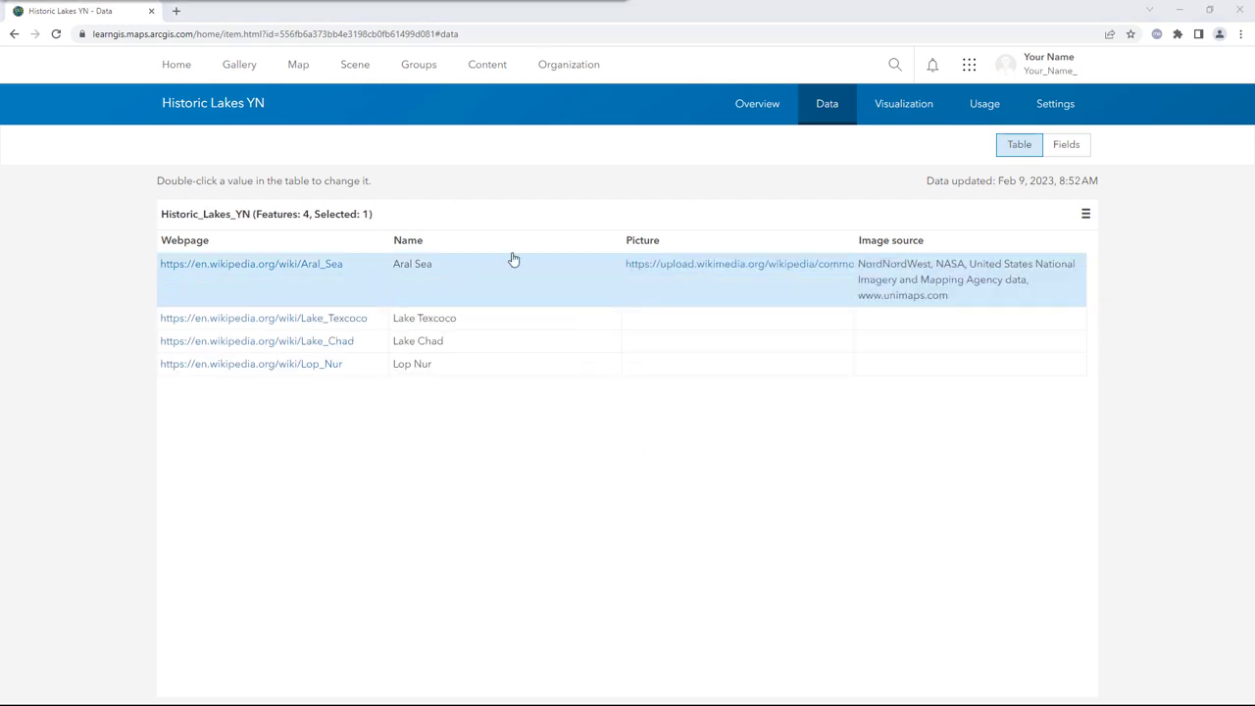
- Paste the Lake Texcoco picture URL and image credit into its row
{"action": "double_click", "coordinate": [686, 324]}
{"action": "key", "text": "ctrl+v"}
{"action": "key", "text": "Return"}
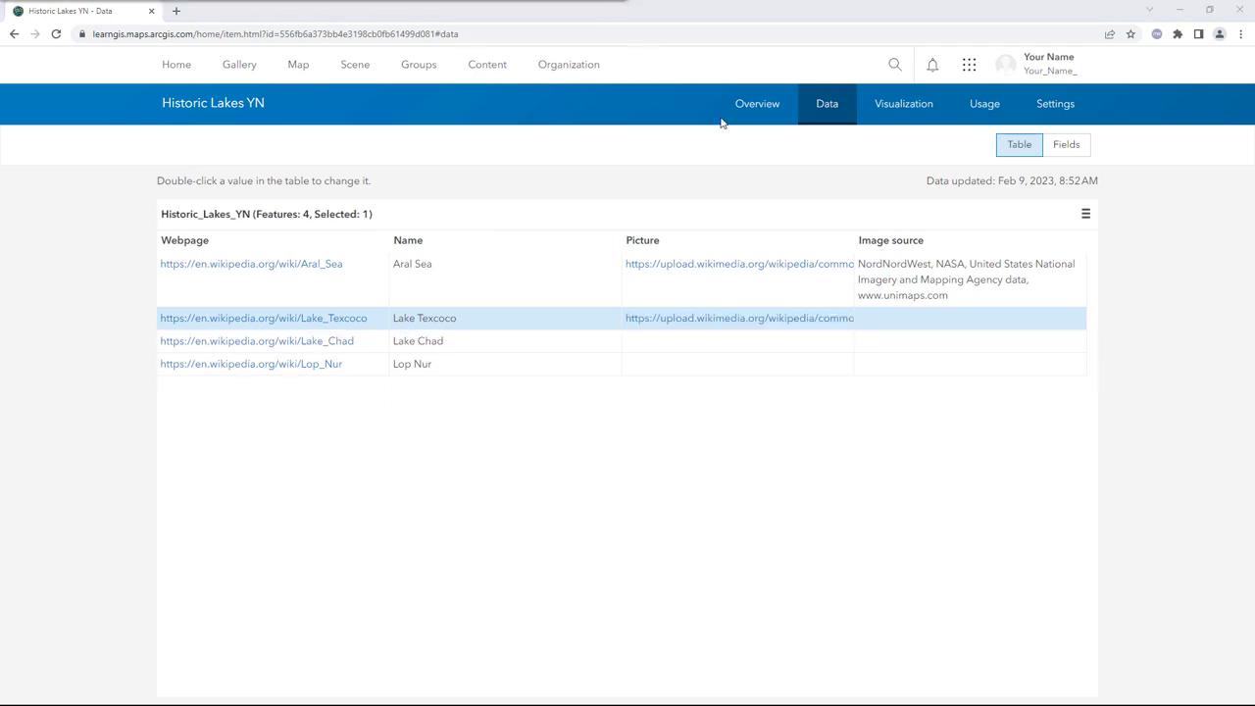
{"action": "double_click", "coordinate": [899, 324]}
{"action": "key", "text": "ctrl+v"}
{"action": "key", "text": "Return"}
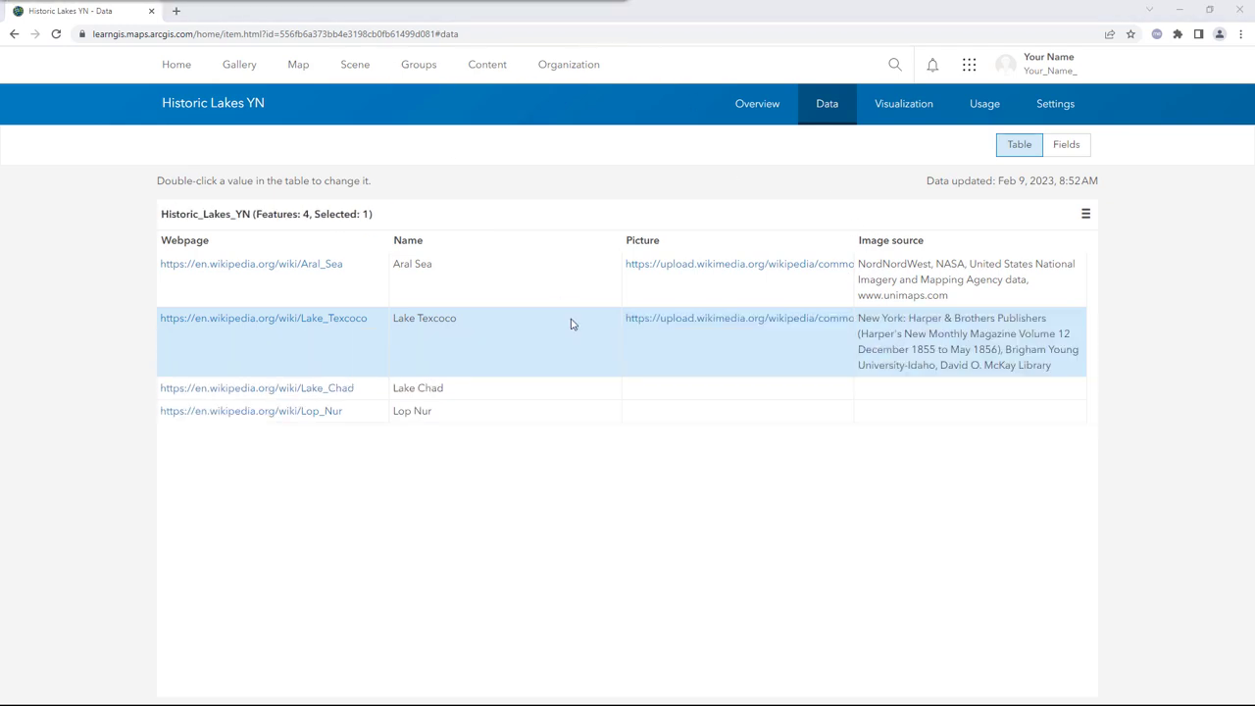
- Paste the Lake Chad picture URL and fill in its image credit
{"action": "double_click", "coordinate": [630, 396]}
{"action": "type", "text": "https://upload.wikimedia.org/wikipedia/commons/9/94/ShrinkingLakeChad-1973-1997-EO.jpg"}
{"action": "key", "text": "Return"}
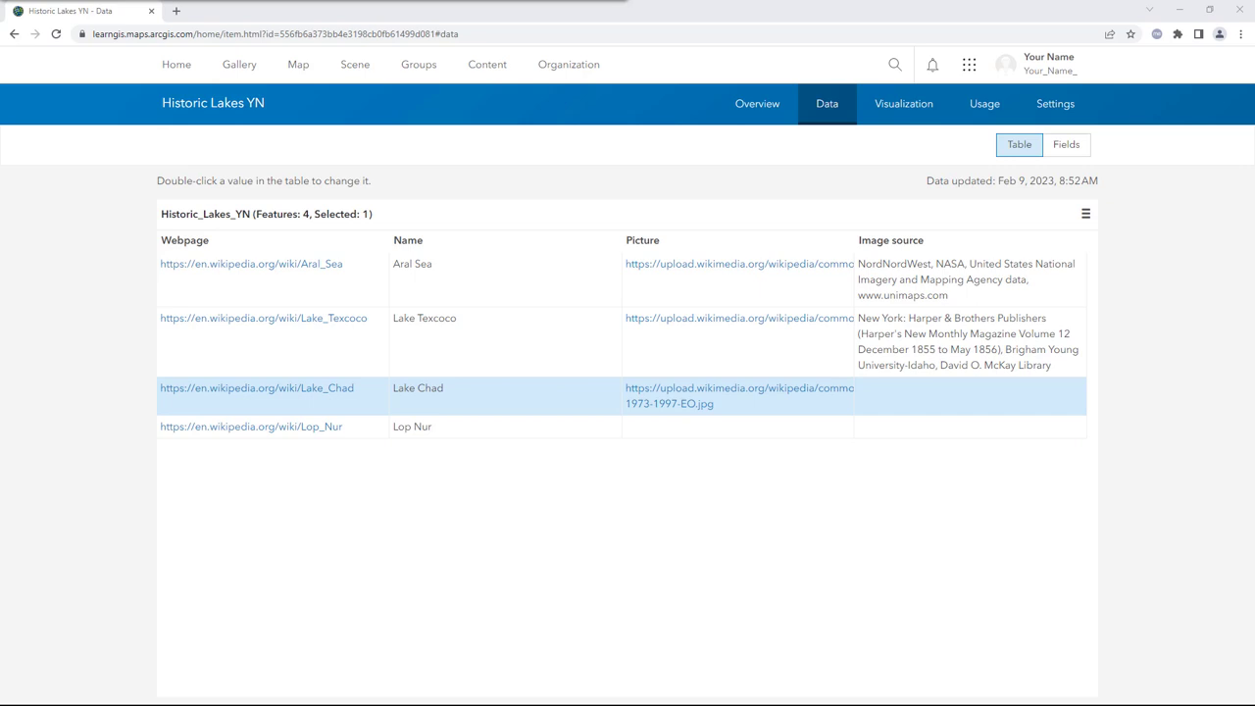
{"action": "double_click", "coordinate": [891, 400]}
{"action": "type", "text": "NASA"}
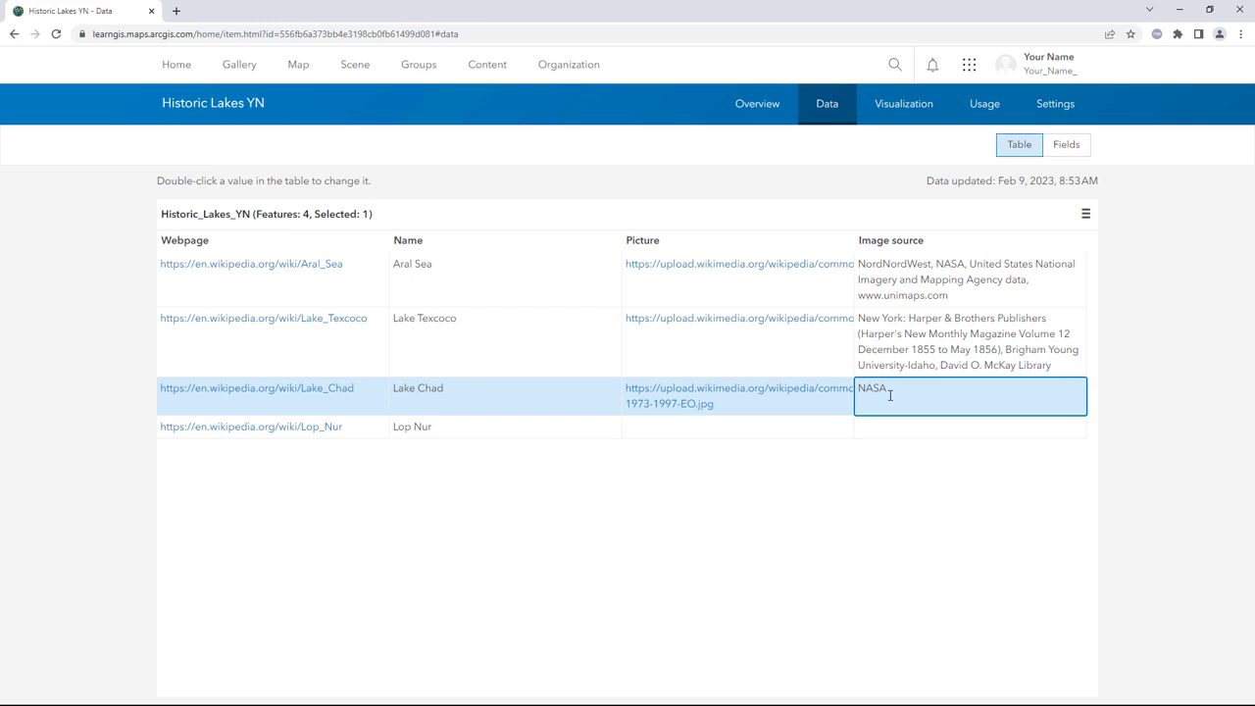
- Commit the Lake Chad credit and return to the Historic Lakes YN overview page
{"action": "left_click", "coordinate": [779, 115]}
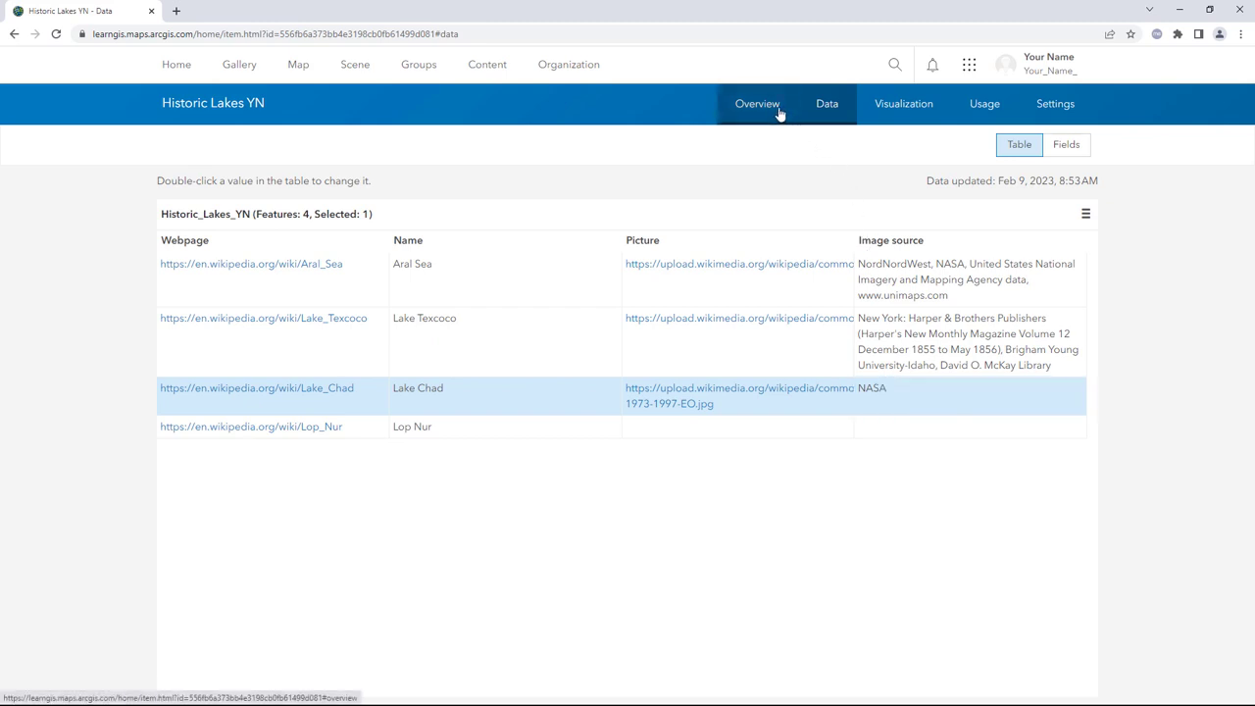
{"action": "left_click", "coordinate": [779, 115]}
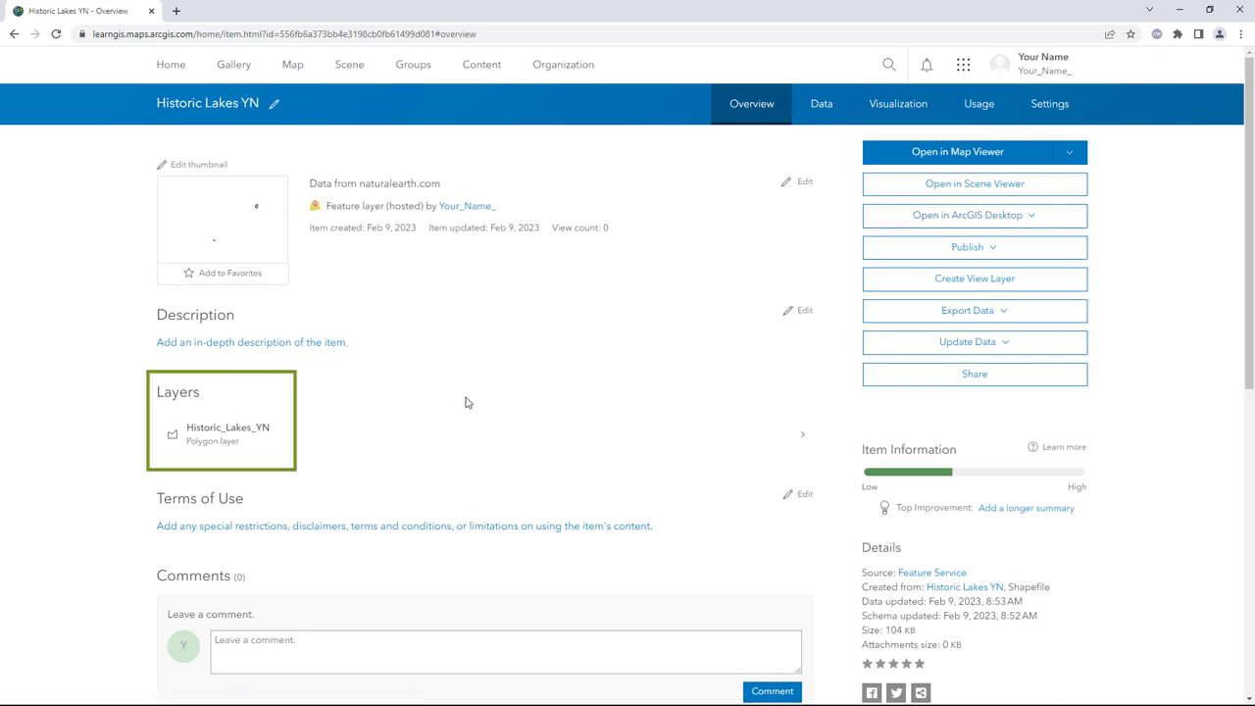
- Turn on Enable Attachments on the Historic_Lakes_YN layer page and dismiss the confirmation
{"action": "left_click", "coordinate": [261, 449]}
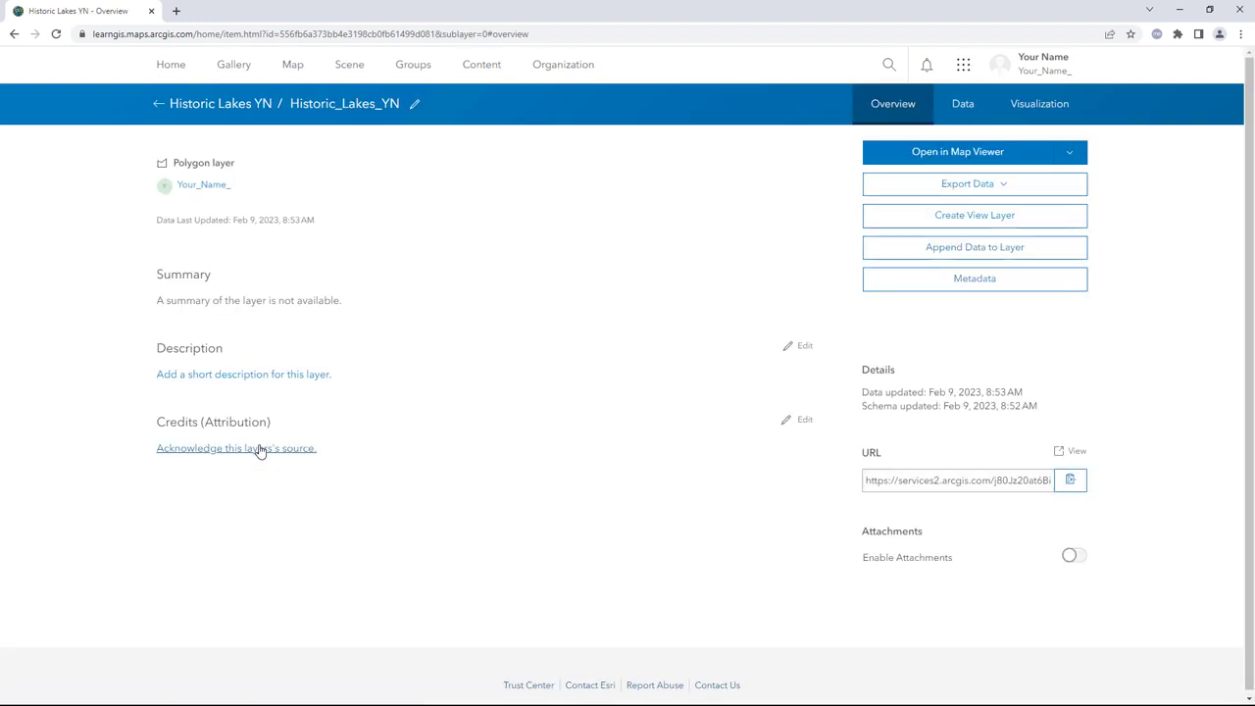
{"action": "left_click", "coordinate": [1076, 556]}
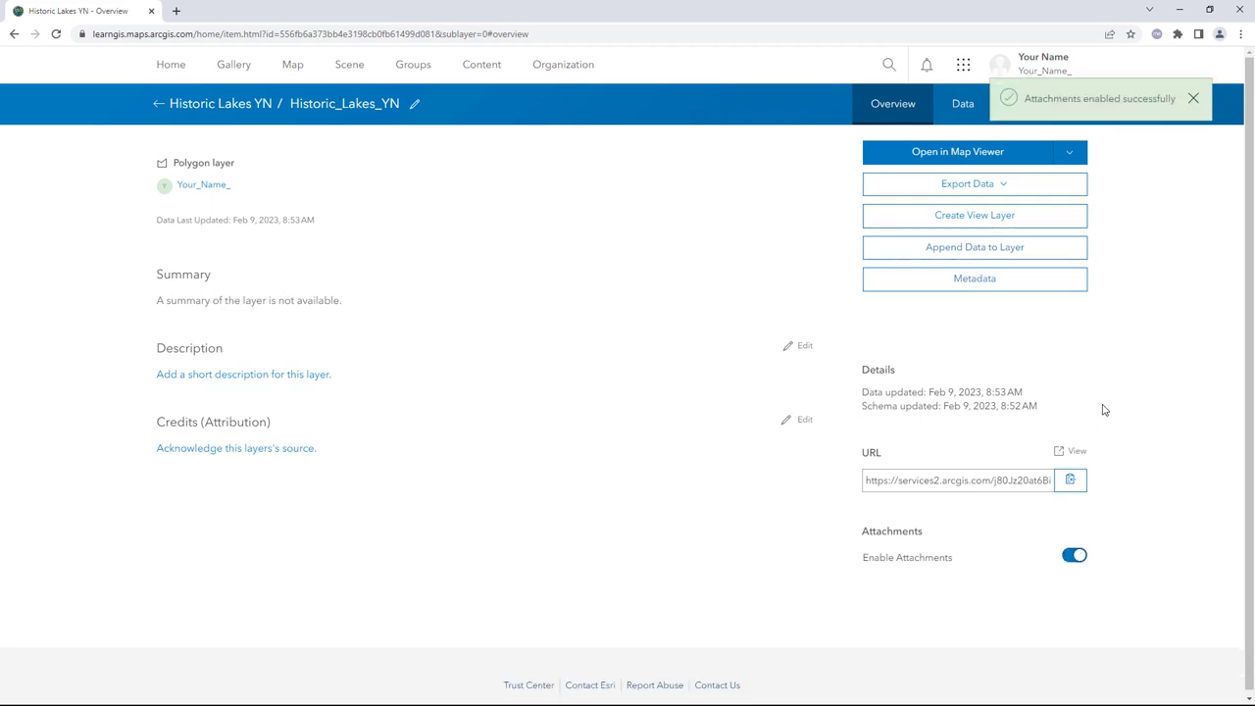
{"action": "left_click", "coordinate": [1193, 98]}
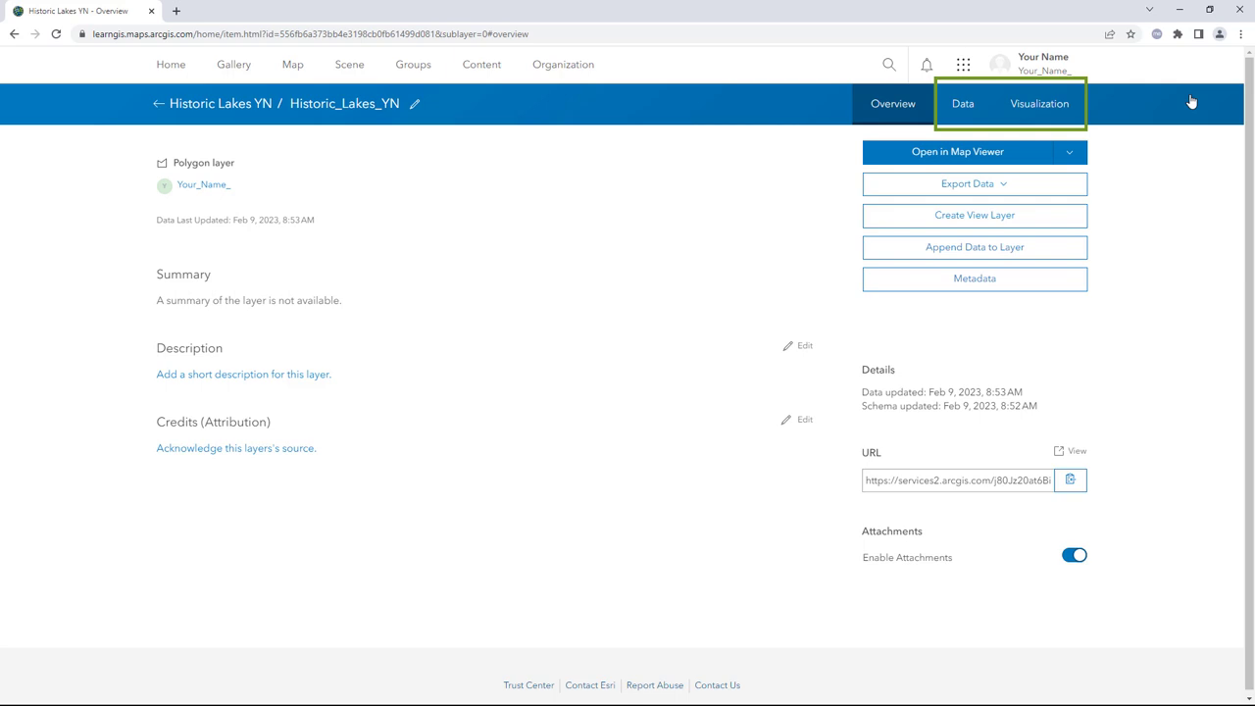
- Upload Lop_Nur.jpg as an attachment to the Lop Nur feature
{"action": "left_click", "coordinate": [944, 109]}
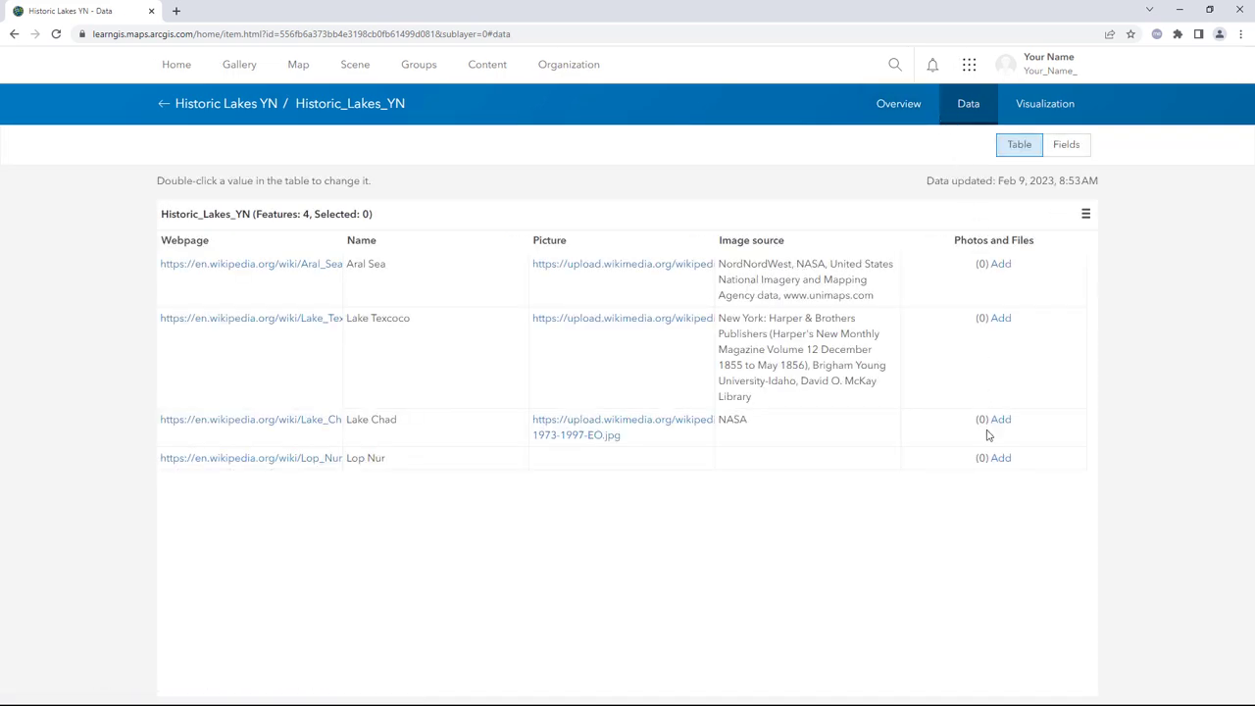
{"action": "left_click", "coordinate": [995, 463]}
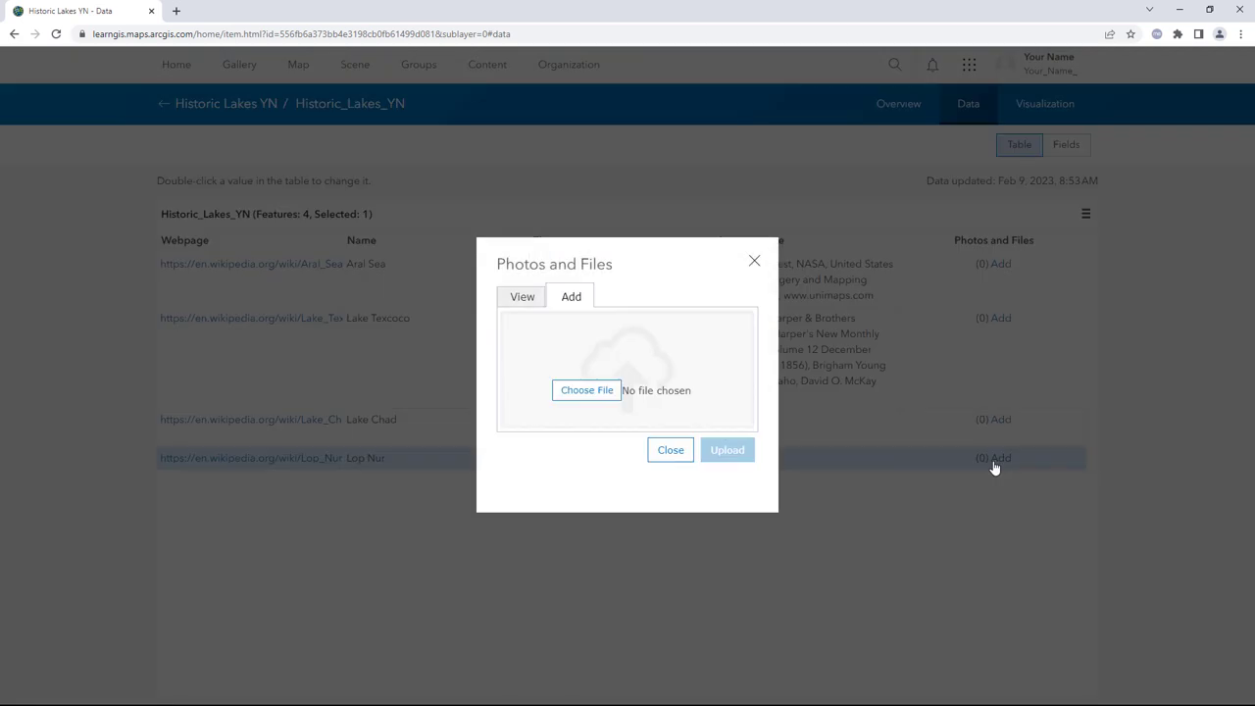
{"action": "left_click", "coordinate": [600, 403]}
{"action": "left_click", "coordinate": [294, 306]}
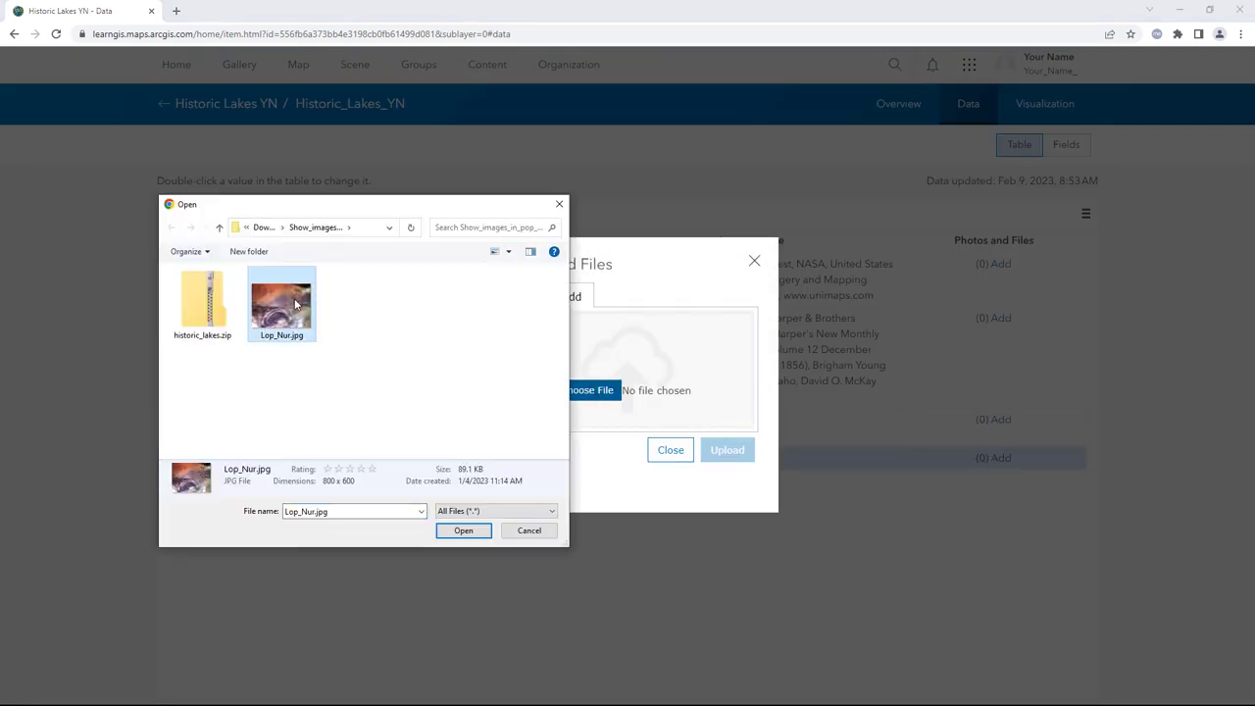
{"action": "left_click", "coordinate": [457, 535]}
{"action": "left_click", "coordinate": [724, 456]}
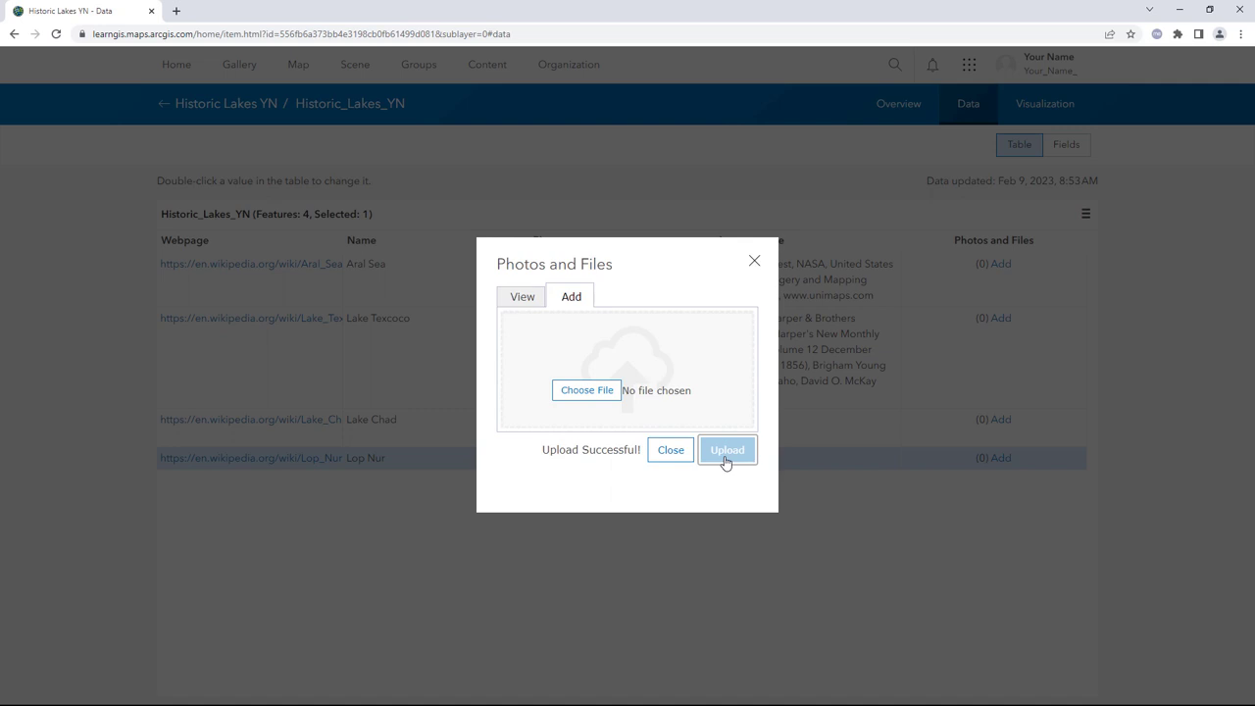
{"action": "left_click", "coordinate": [755, 261]}
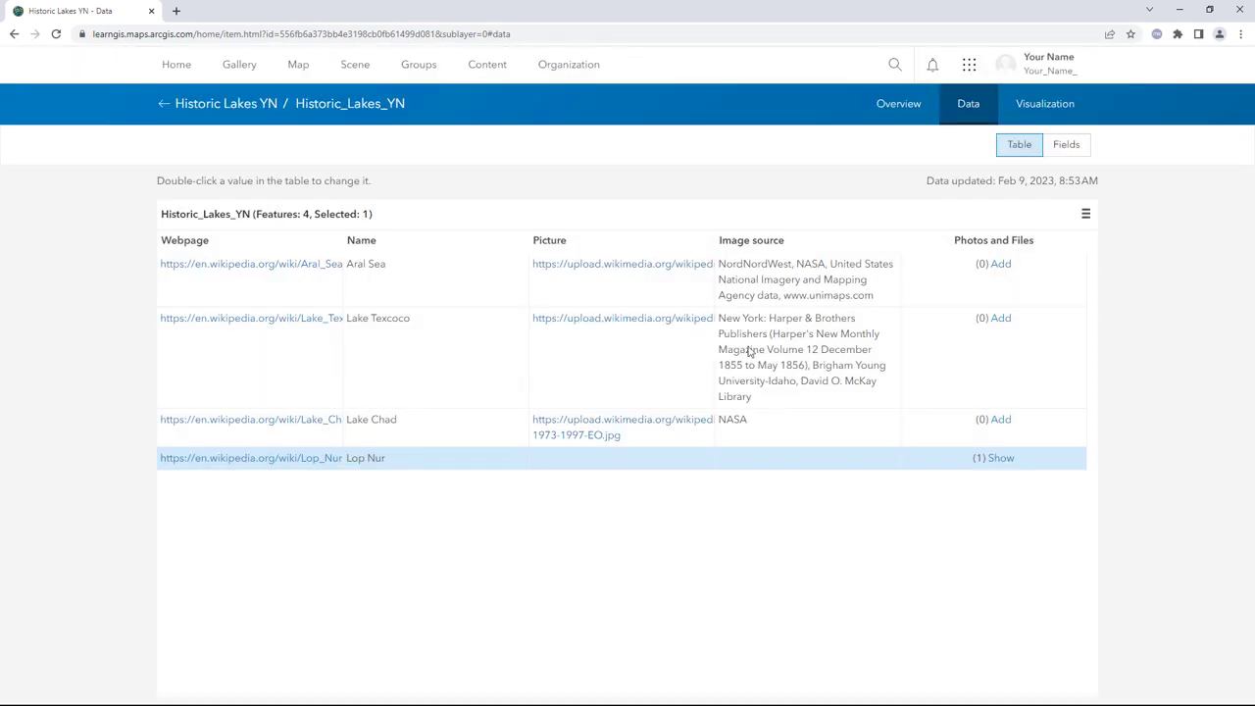
- Enter NASA as Lop Nur's image source
{"action": "double_click", "coordinate": [764, 459]}
{"action": "type", "text": "NASA"}
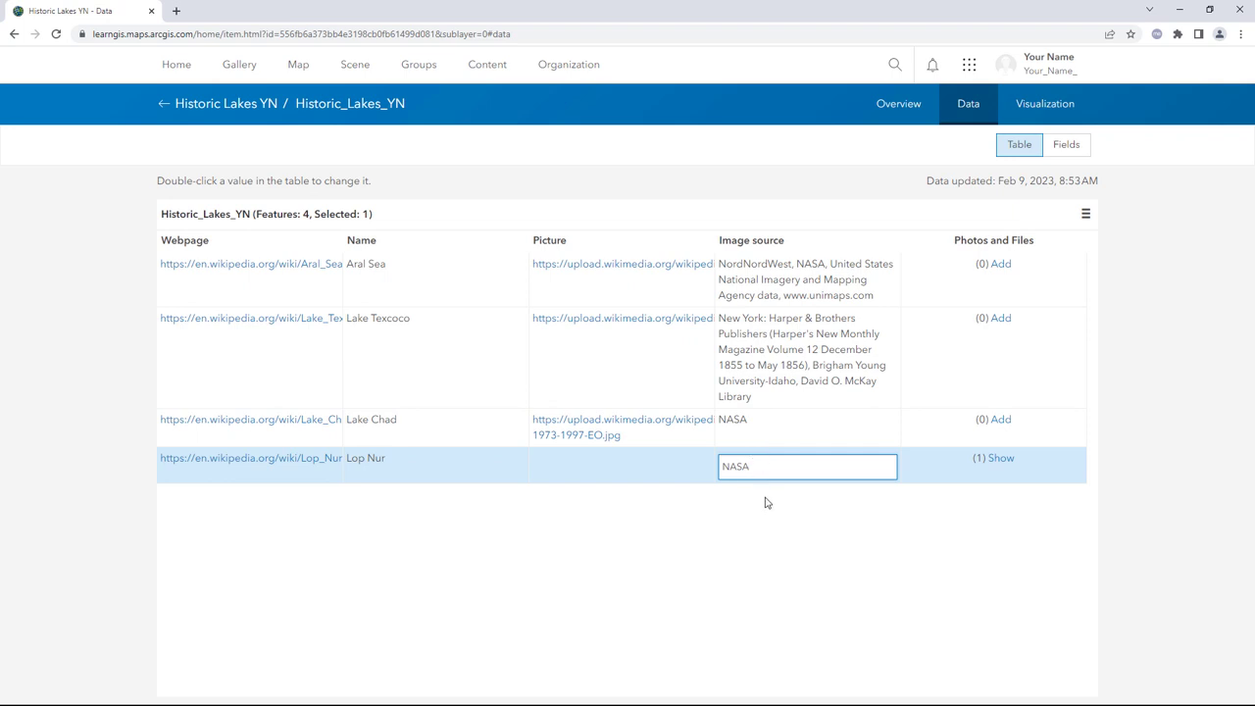
{"action": "left_click", "coordinate": [768, 501]}
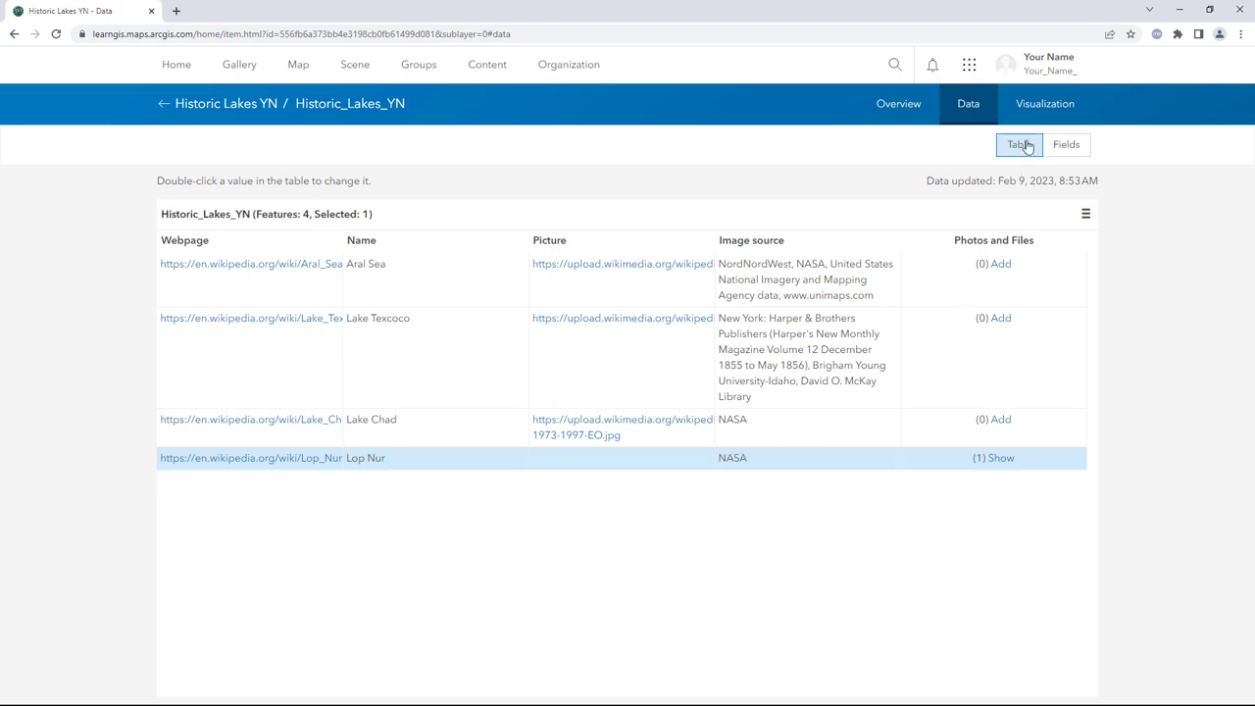
- View the layer on the map, check Lop Nur's pop-up, then pan west to the Aral Sea
{"action": "left_click", "coordinate": [1036, 110]}
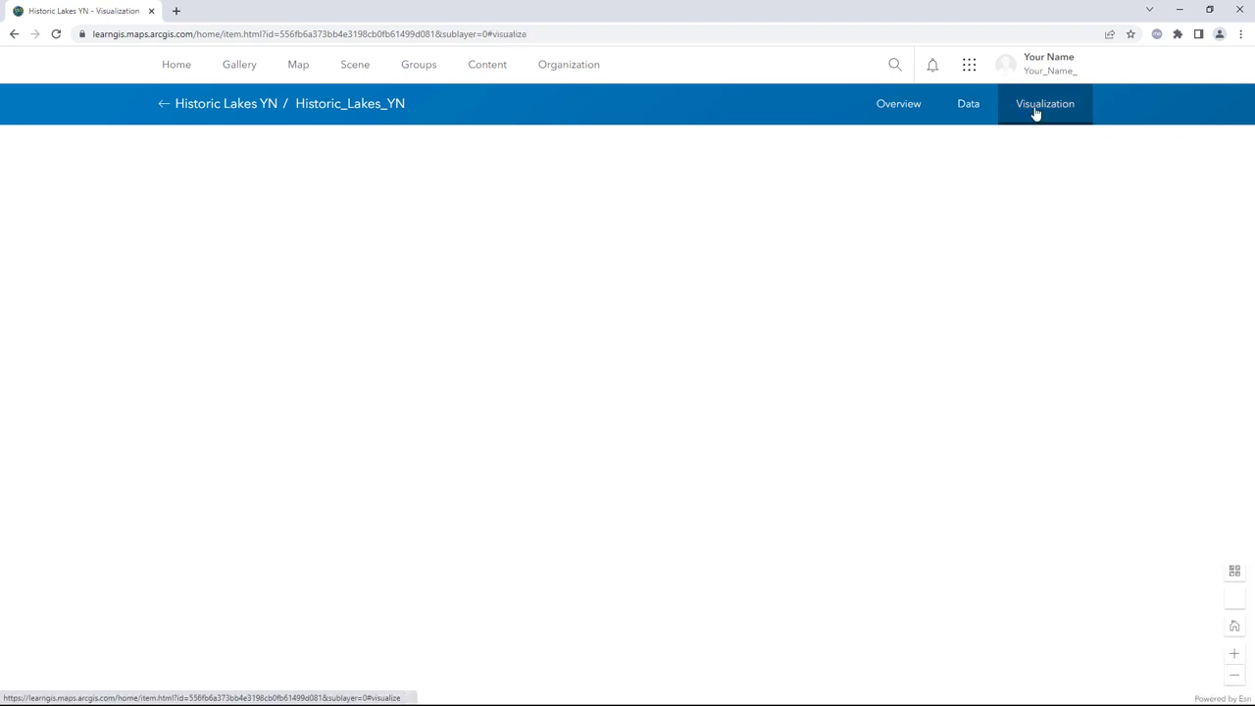
{"action": "scroll", "coordinate": [1101, 393], "scroll_direction": "up", "scroll_amount": 5}
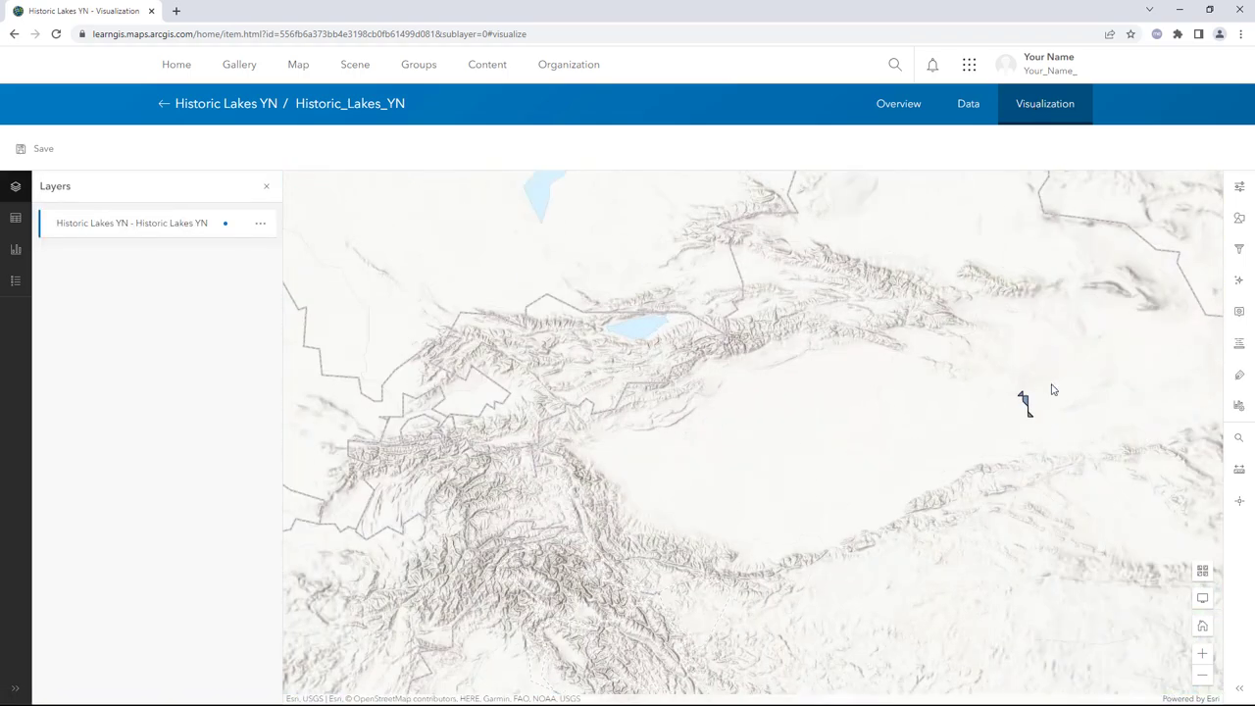
{"action": "left_click", "coordinate": [1024, 404]}
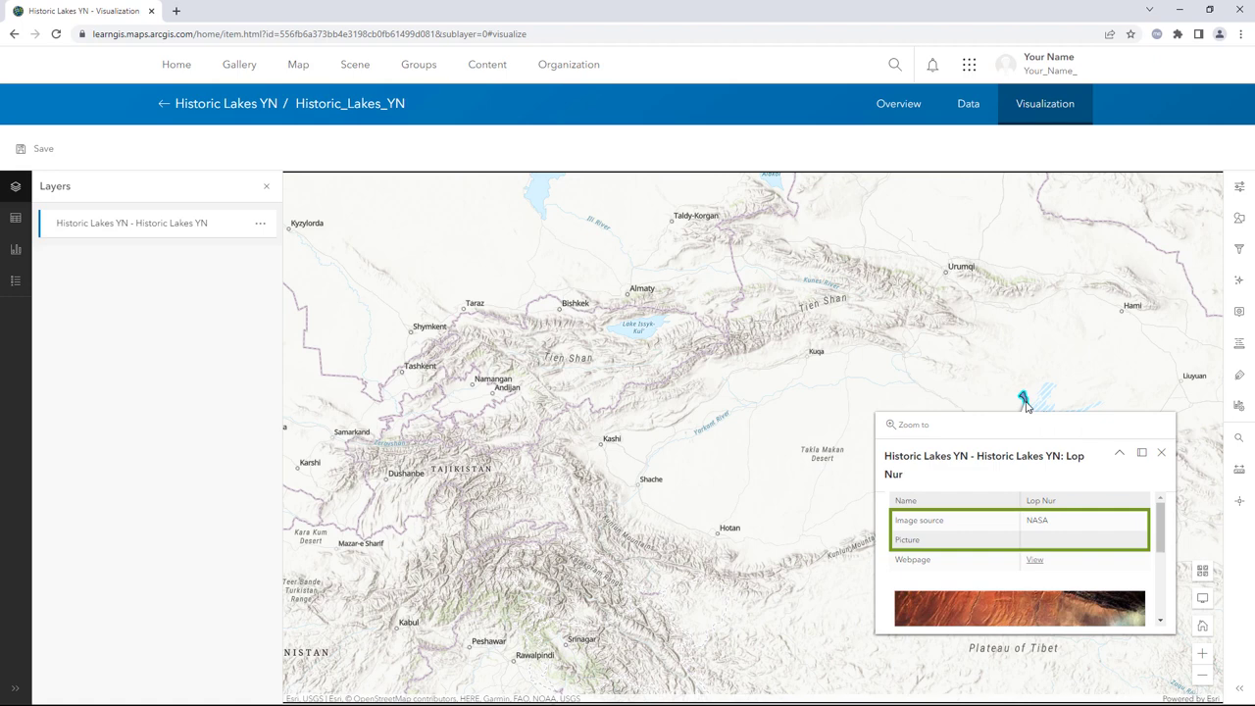
{"action": "scroll", "coordinate": [1041, 522], "scroll_direction": "down", "scroll_amount": 3}
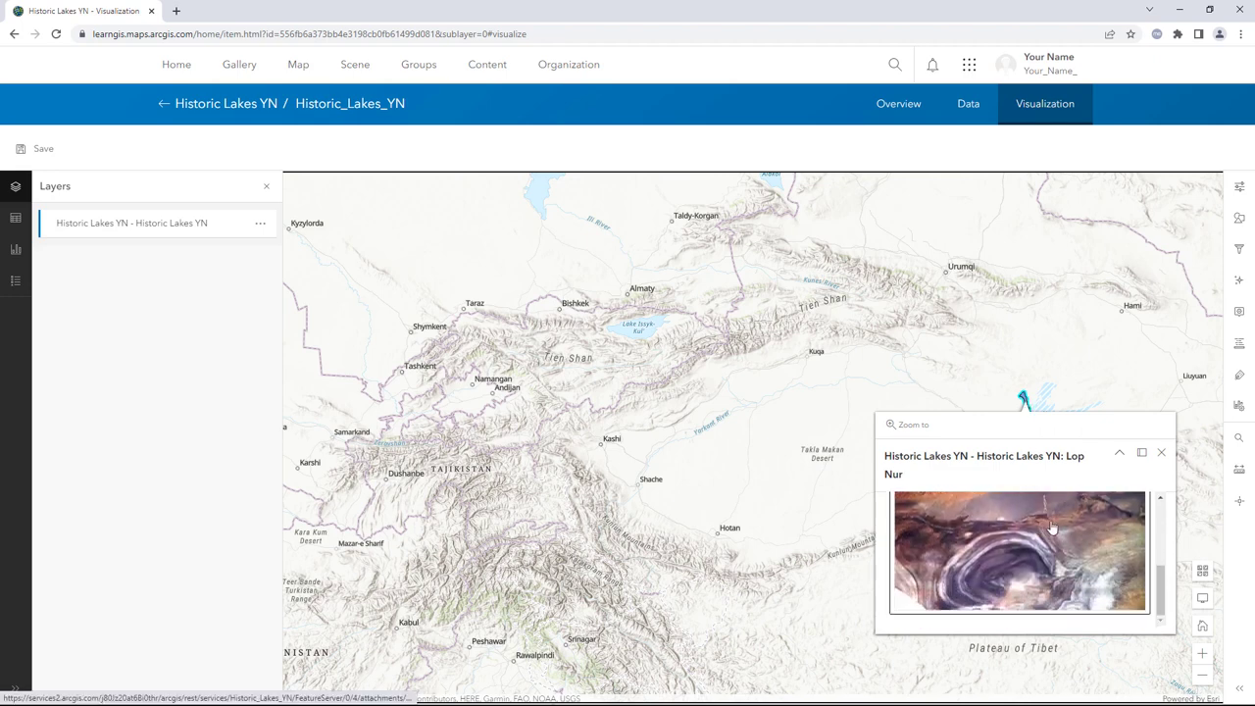
{"action": "left_click", "coordinate": [1157, 457]}
{"action": "left_click_drag", "start_coordinate": [526, 299], "coordinate": [972, 396]}
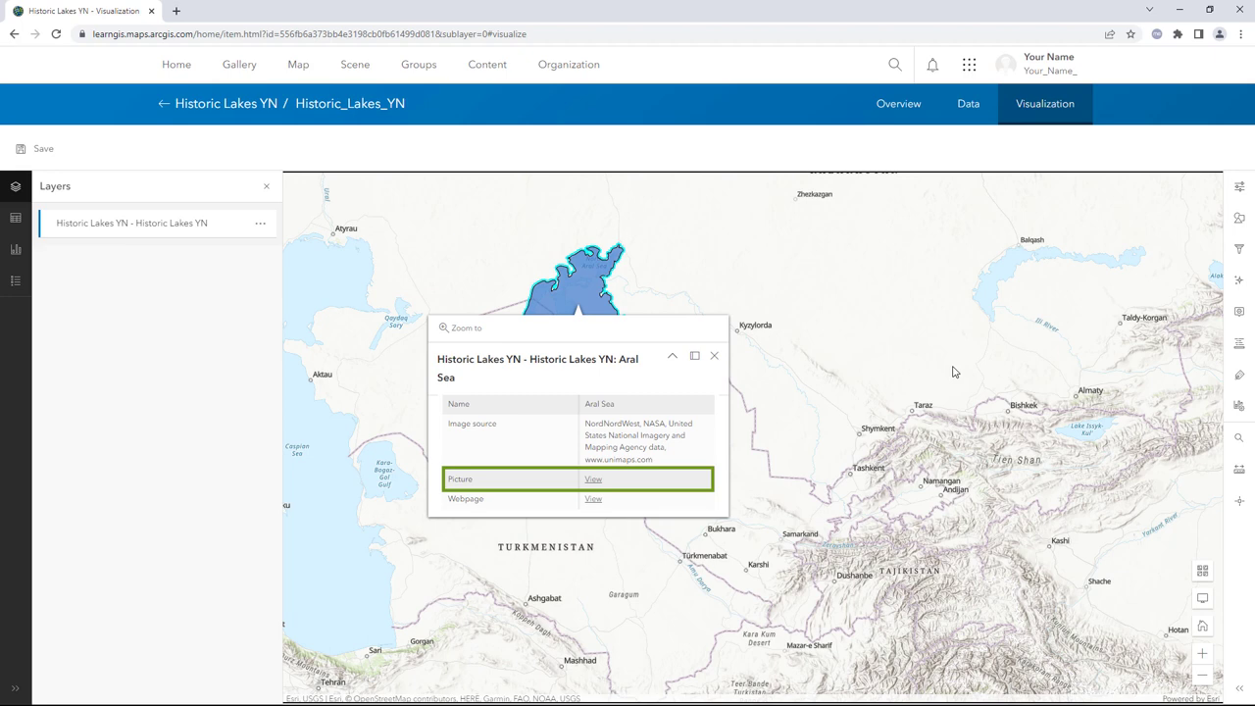
- Add a pop-up image element whose URL is the {Picture} field, then close the pop-up settings
{"action": "left_click", "coordinate": [1238, 312]}
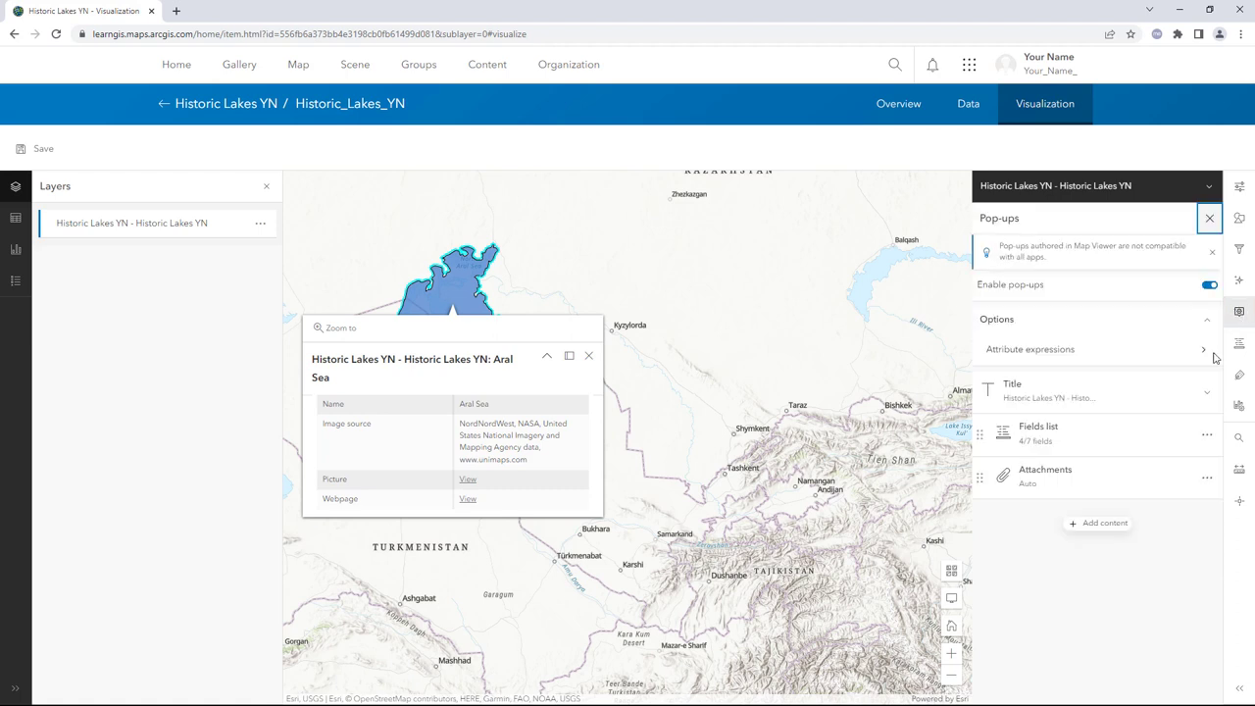
{"action": "left_click", "coordinate": [1118, 523]}
{"action": "left_click", "coordinate": [1109, 438]}
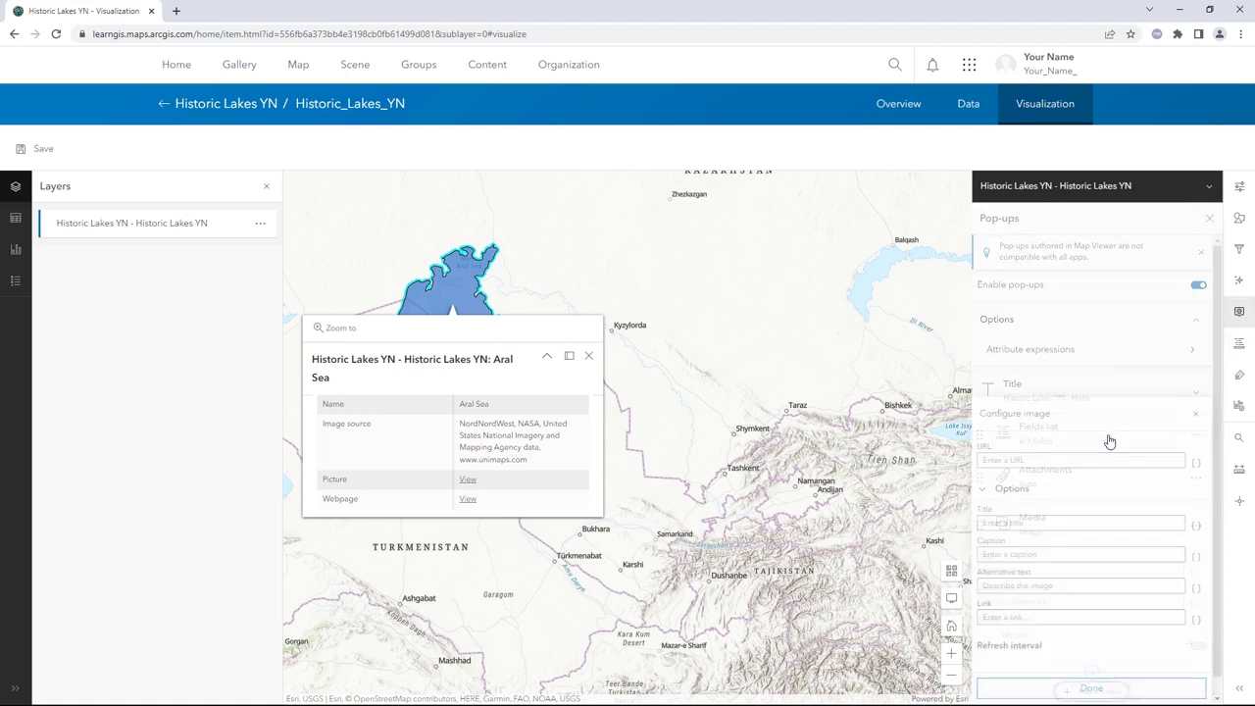
{"action": "left_click", "coordinate": [1195, 462]}
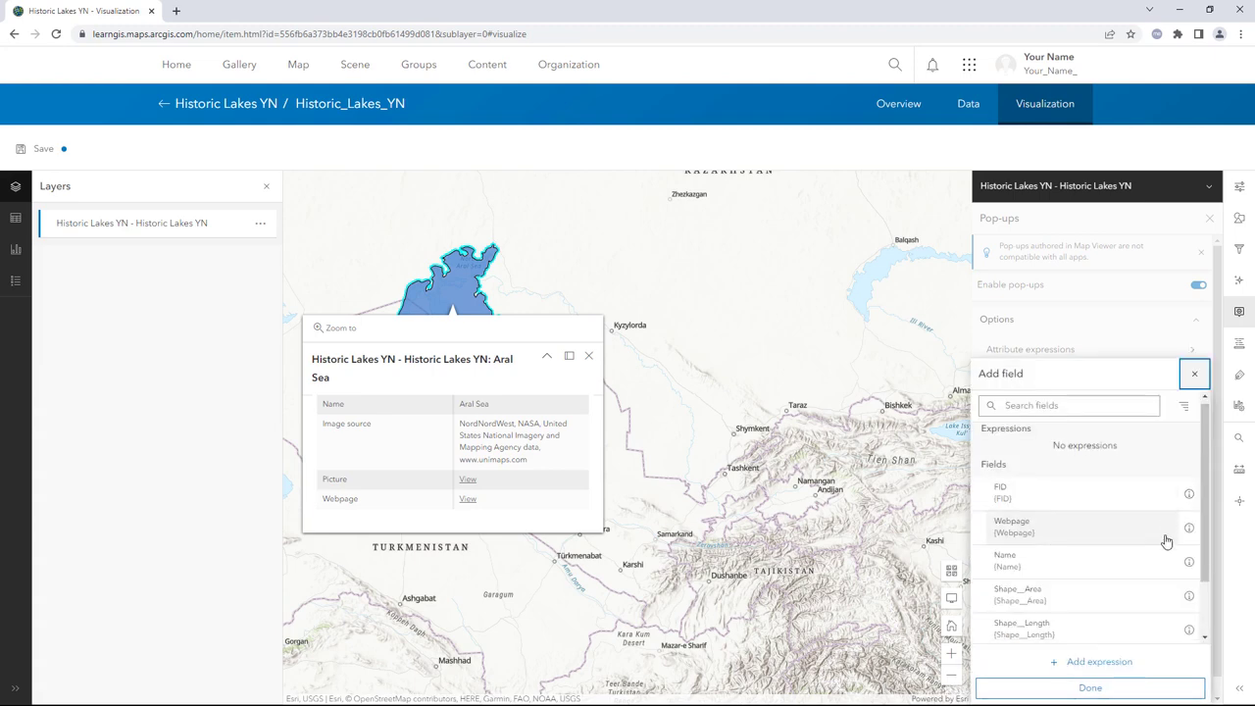
{"action": "scroll", "coordinate": [1166, 540], "scroll_direction": "down", "scroll_amount": 3}
{"action": "left_click", "coordinate": [1148, 597]}
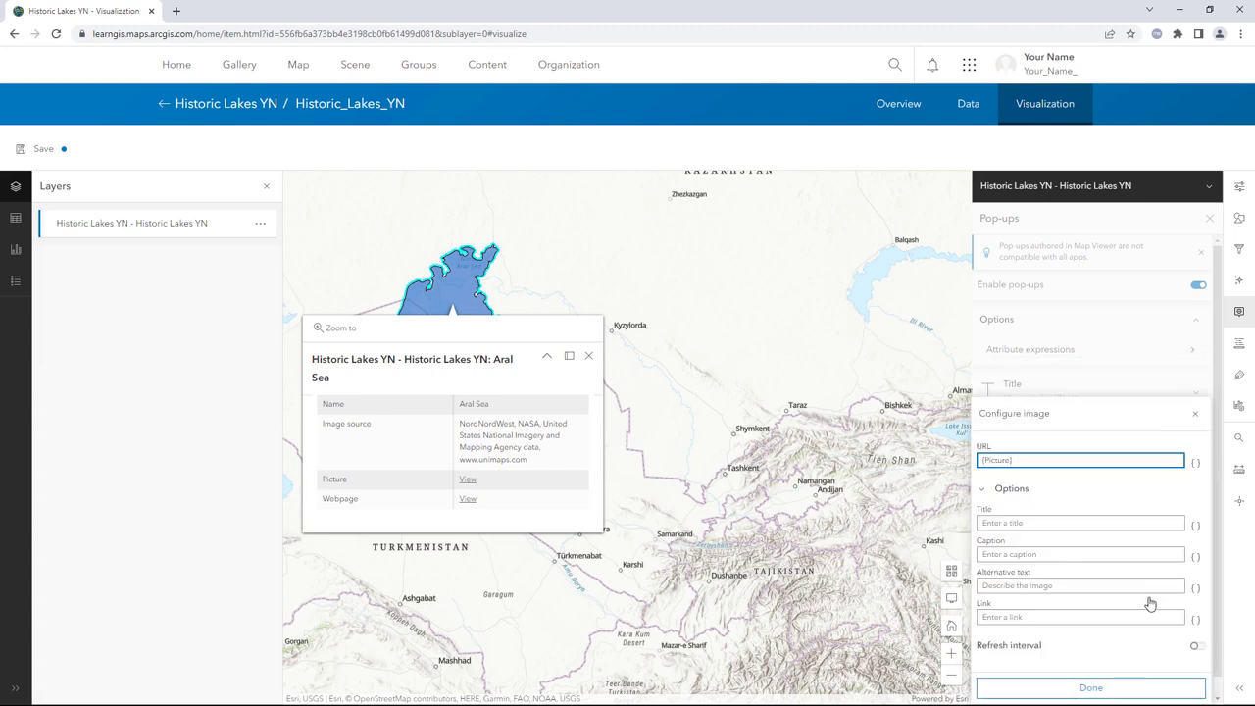
{"action": "left_click", "coordinate": [1144, 689]}
{"action": "left_click", "coordinate": [1209, 217]}
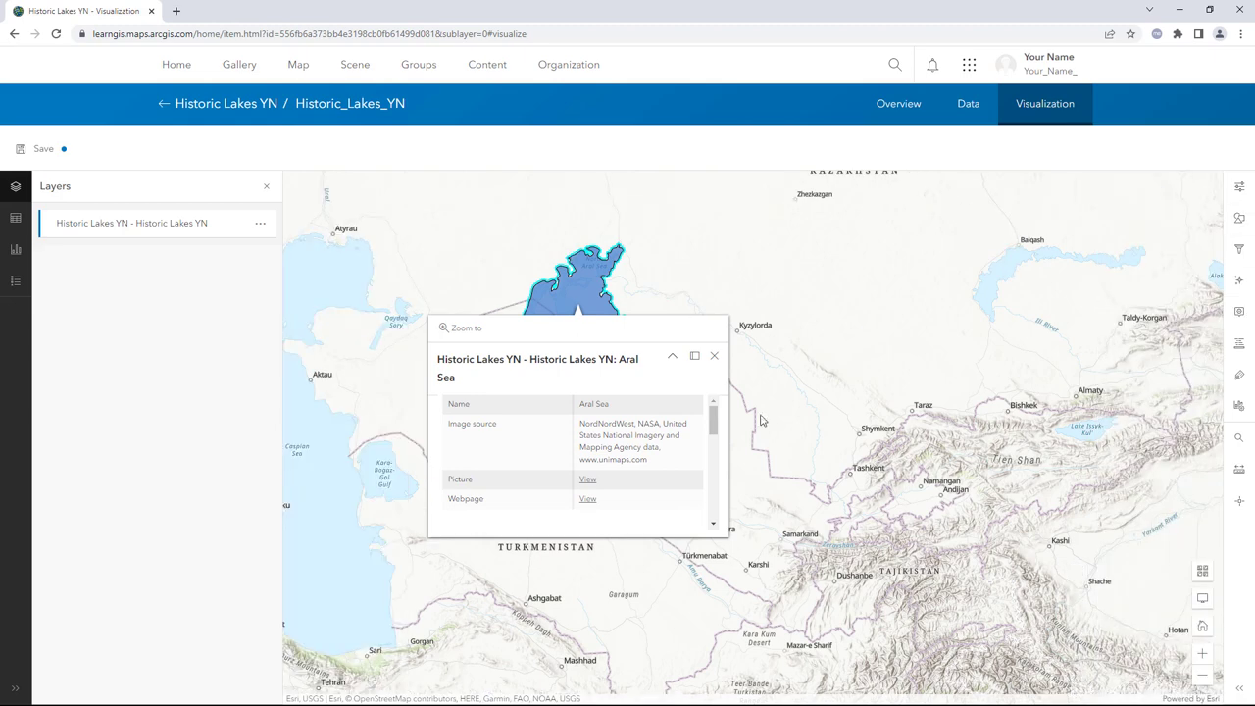
{"action": "scroll", "coordinate": [630, 446], "scroll_direction": "down", "scroll_amount": 5}
{"action": "scroll", "coordinate": [631, 446], "scroll_direction": "down", "scroll_amount": 3}
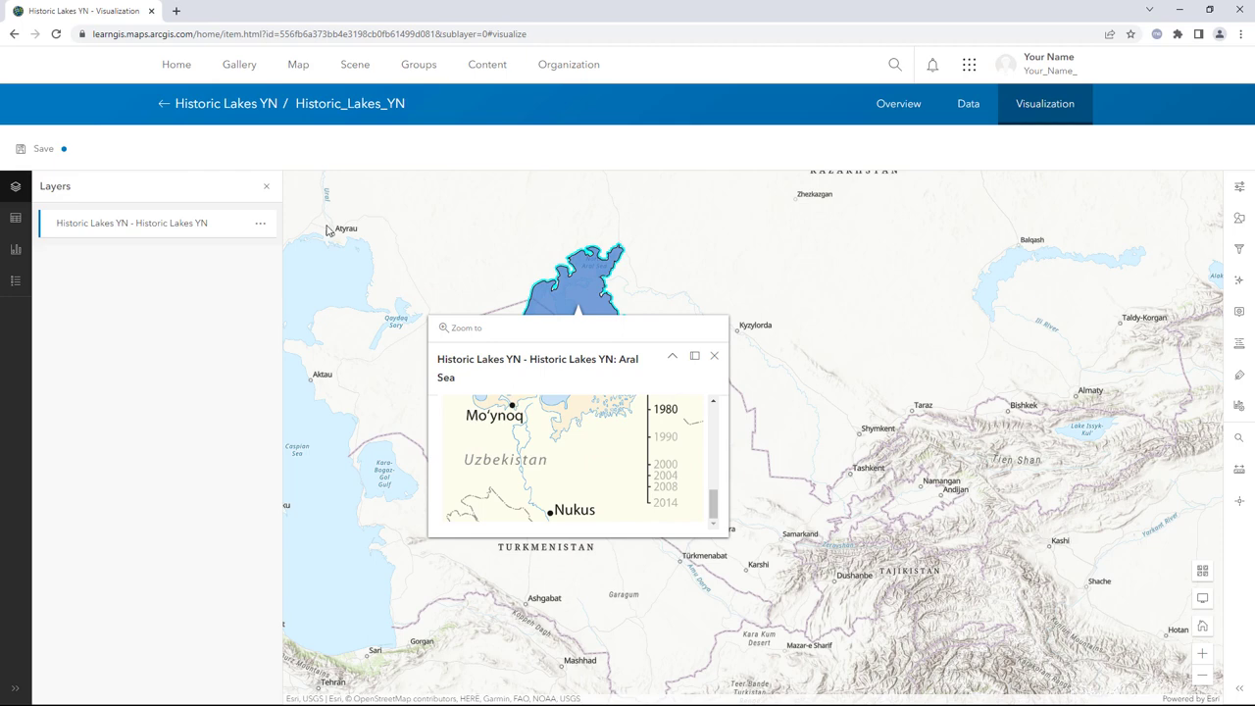
- Save the layer's pop-up changes and check Lake Chad's pop-up image
{"action": "left_click", "coordinate": [56, 152]}
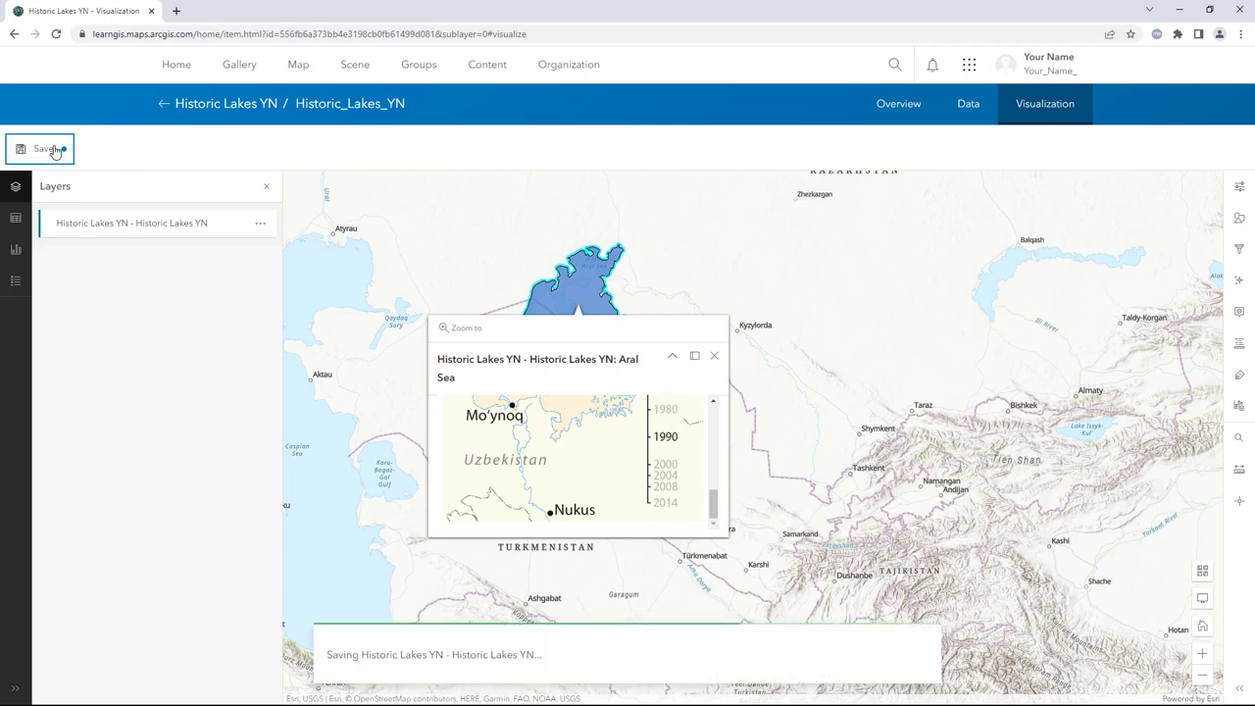
{"action": "left_click_drag", "start_coordinate": [876, 376], "coordinate": [863, 307]}
{"action": "left_click_drag", "start_coordinate": [437, 513], "coordinate": [846, 266]}
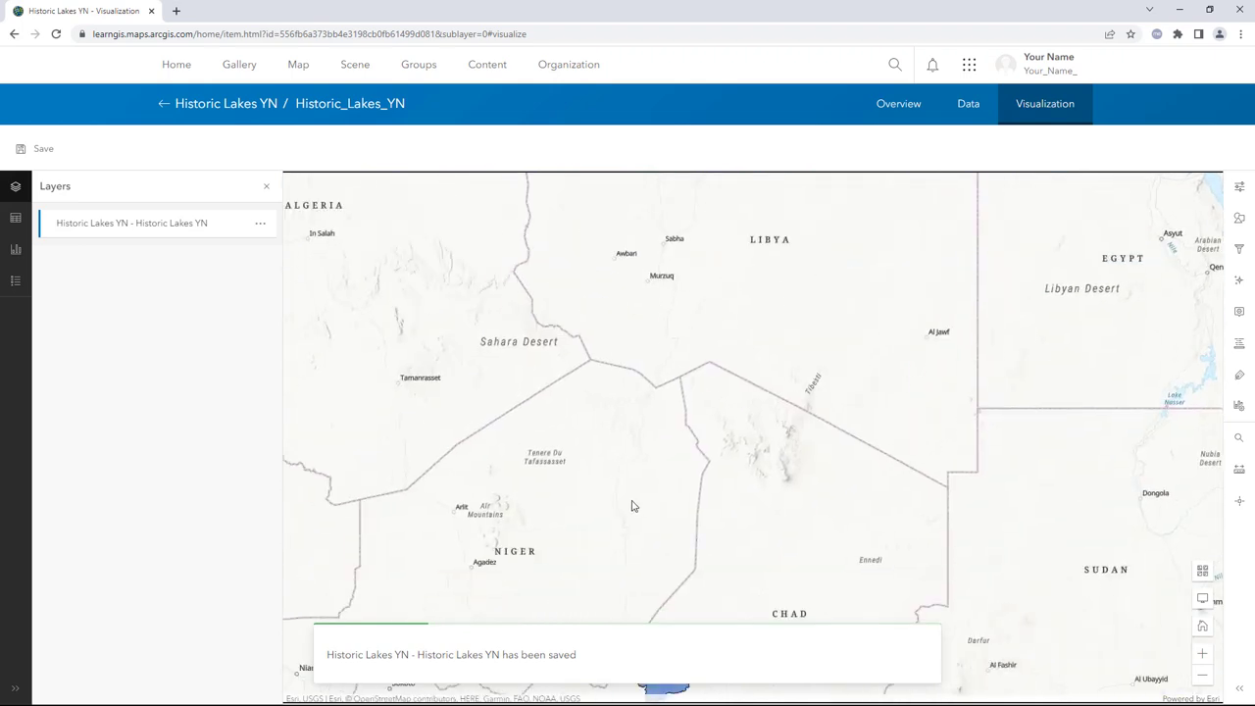
{"action": "left_click_drag", "start_coordinate": [632, 506], "coordinate": [814, 256]}
{"action": "left_click", "coordinate": [831, 439]}
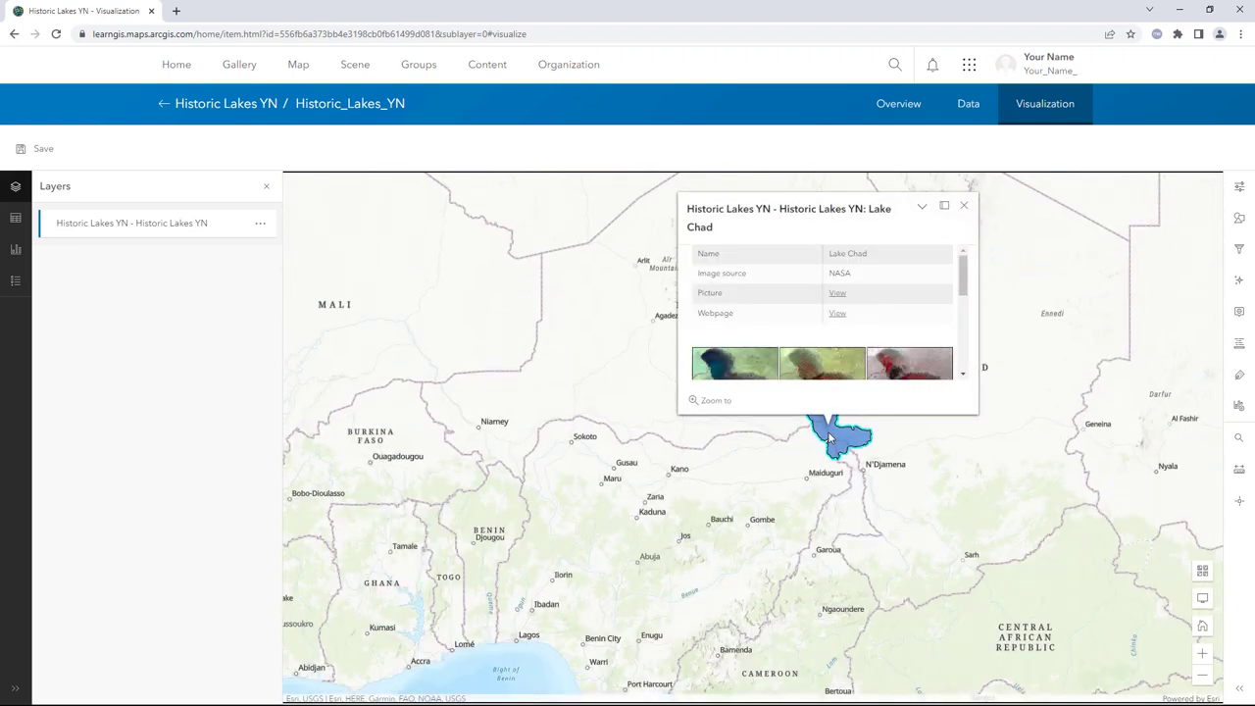
{"action": "scroll", "coordinate": [768, 345], "scroll_direction": "down", "scroll_amount": 3}
- Check that Lake Texcoco's pop-up in Mexico shows its historic map image
{"action": "left_click_drag", "start_coordinate": [323, 402], "coordinate": [1079, 389]}
{"action": "left_click_drag", "start_coordinate": [521, 401], "coordinate": [1006, 437]}
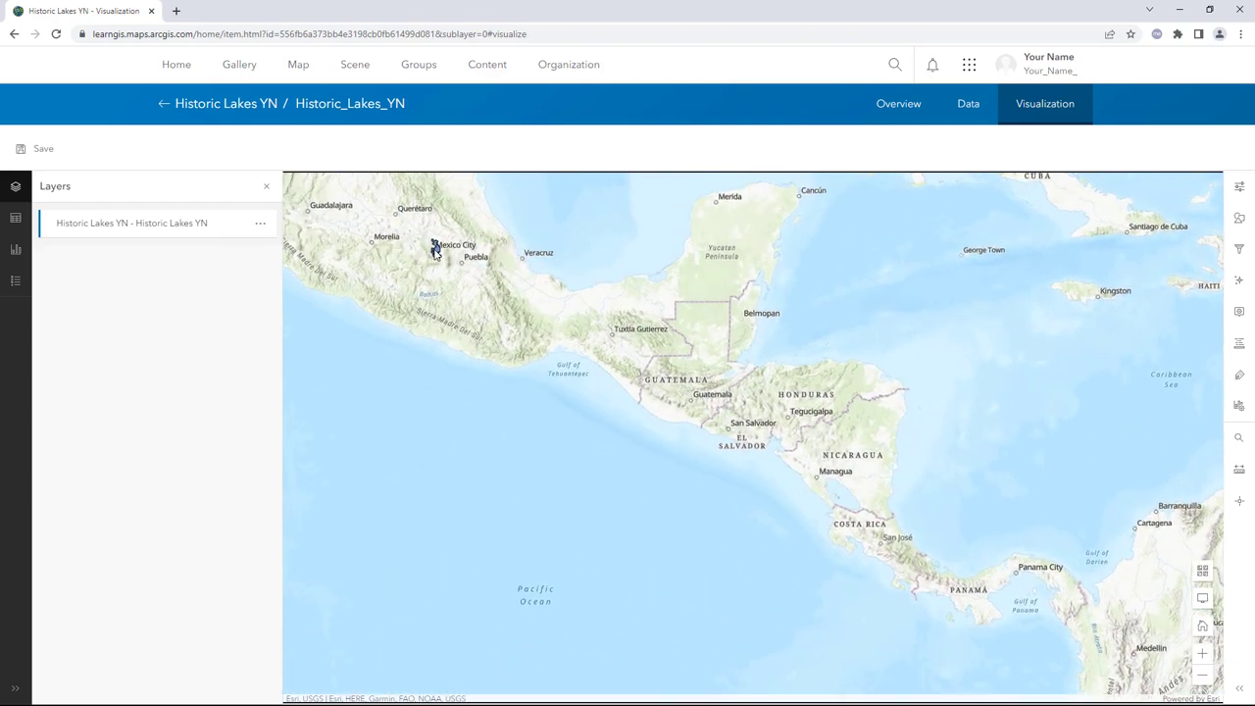
{"action": "left_click", "coordinate": [435, 251]}
{"action": "scroll", "coordinate": [544, 359], "scroll_direction": "down", "scroll_amount": 5}
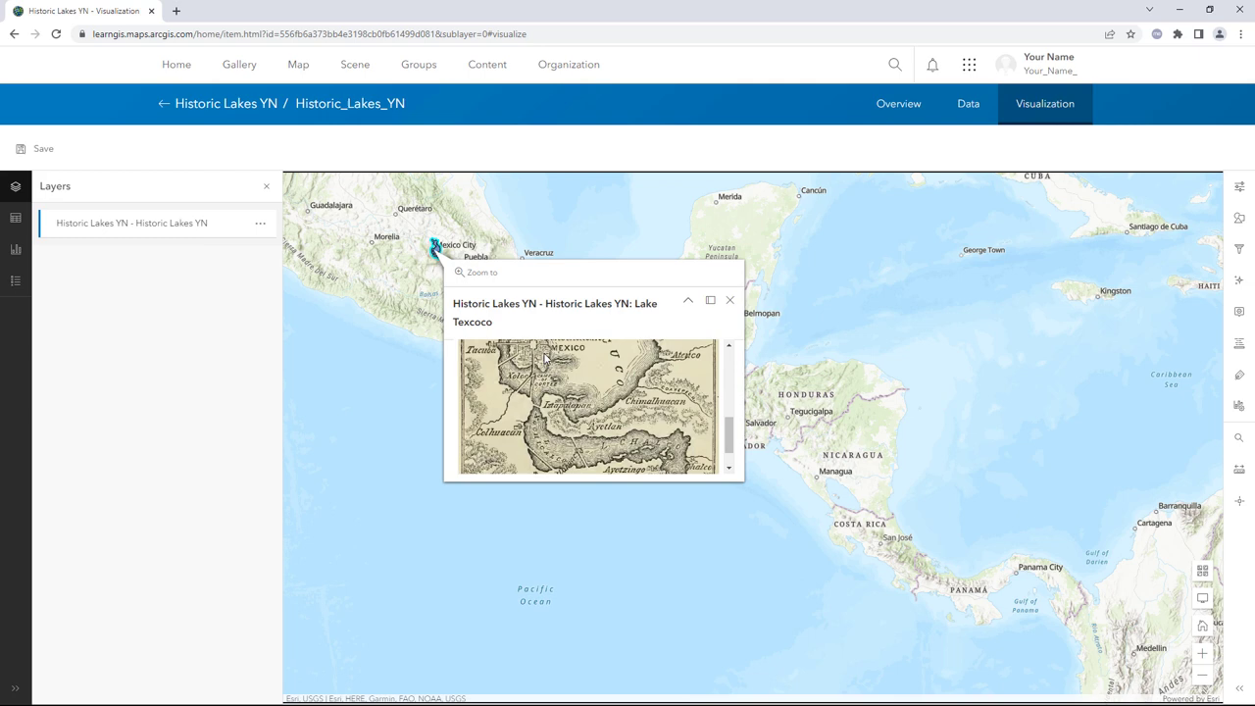